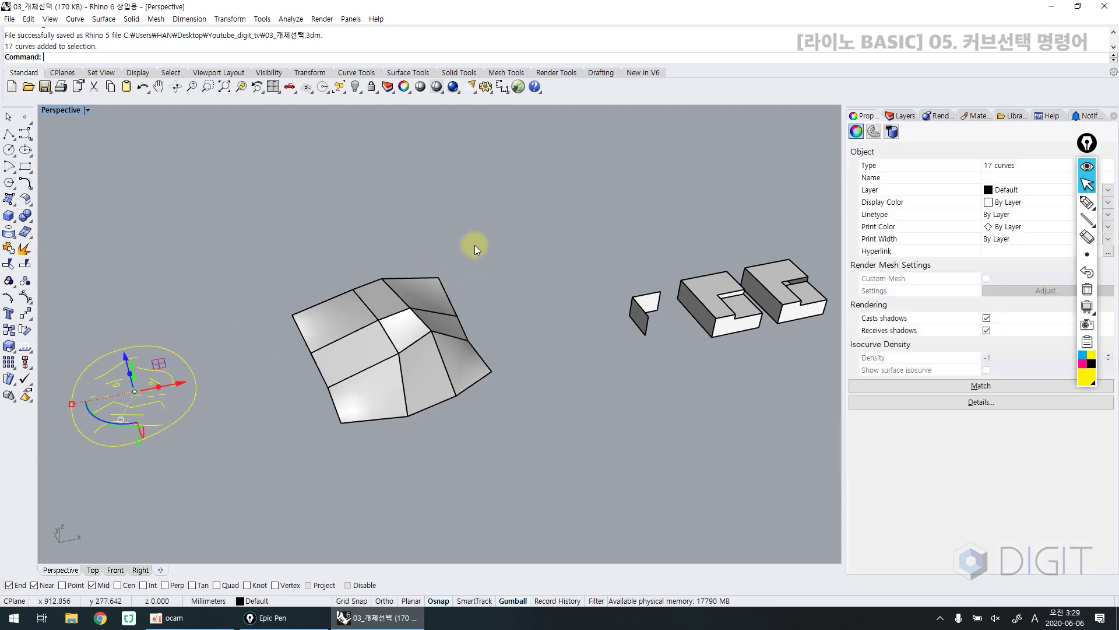
Step: Pick the bent polysurface and a patch of the faceted surface, clear the selection, and frame the face curves
left_click(656, 302)
left_click(368, 396)
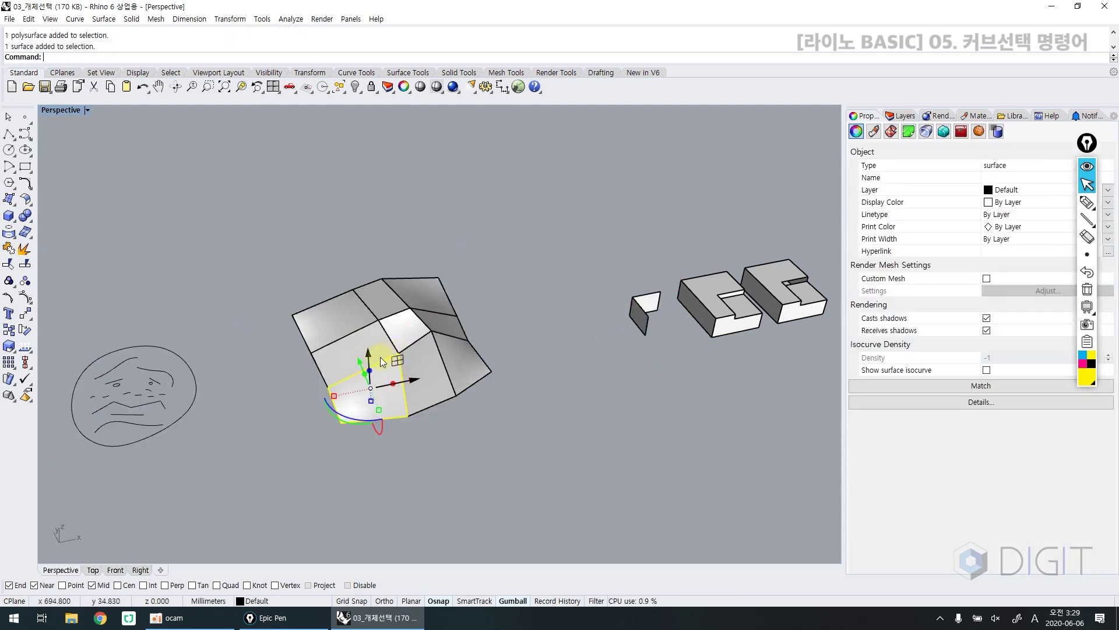
left_click(240, 382)
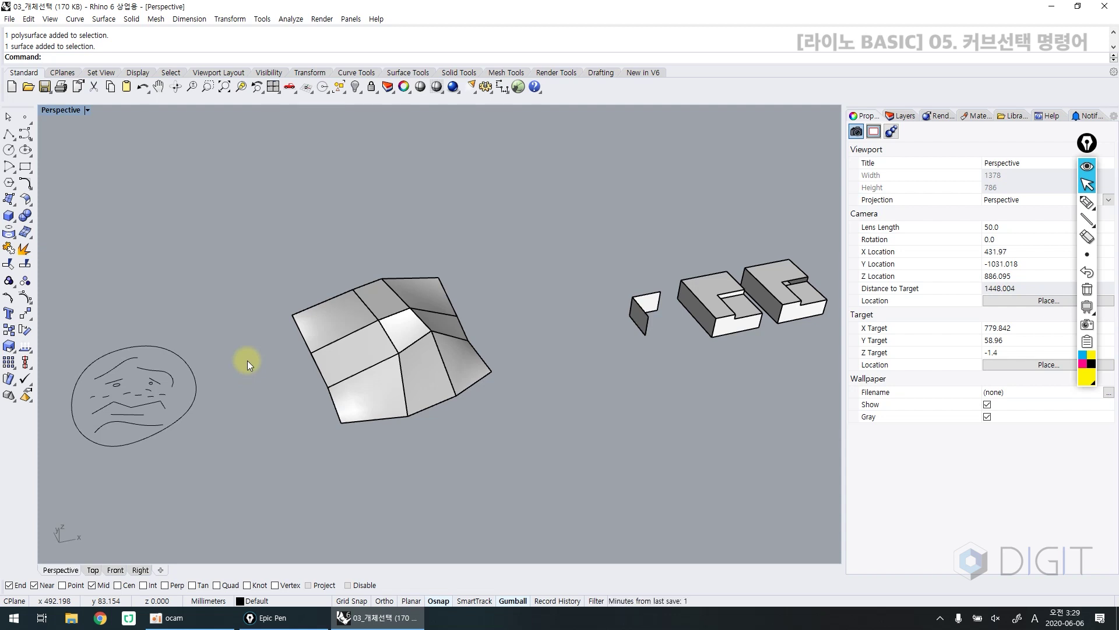
mouse_move(219, 356)
right_mouse_down("shift")
mouse_move(270, 350)
mouse_move(332, 376)
mouse_move(312, 370)
mouse_move(362, 284)
mouse_move(350, 317)
mouse_move(381, 323)
right_mouse_up("shift")
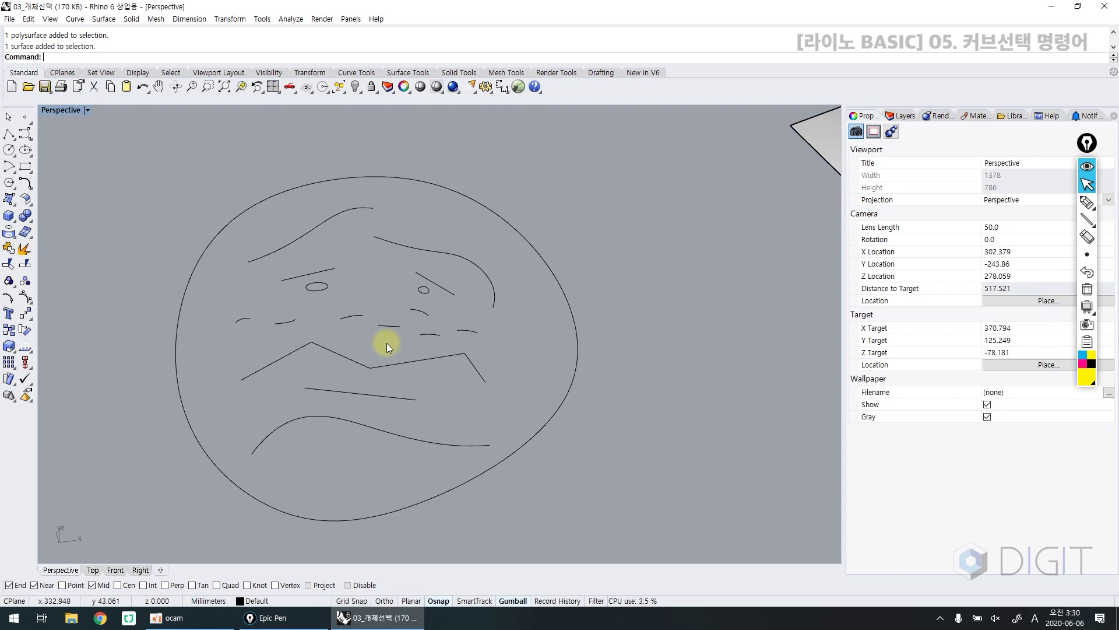
Step: Handwrite the Epic Pen annotation "커브 / 짧 / 열 / 닫" above the face curves and erase it
key("ctrl+shift+p")
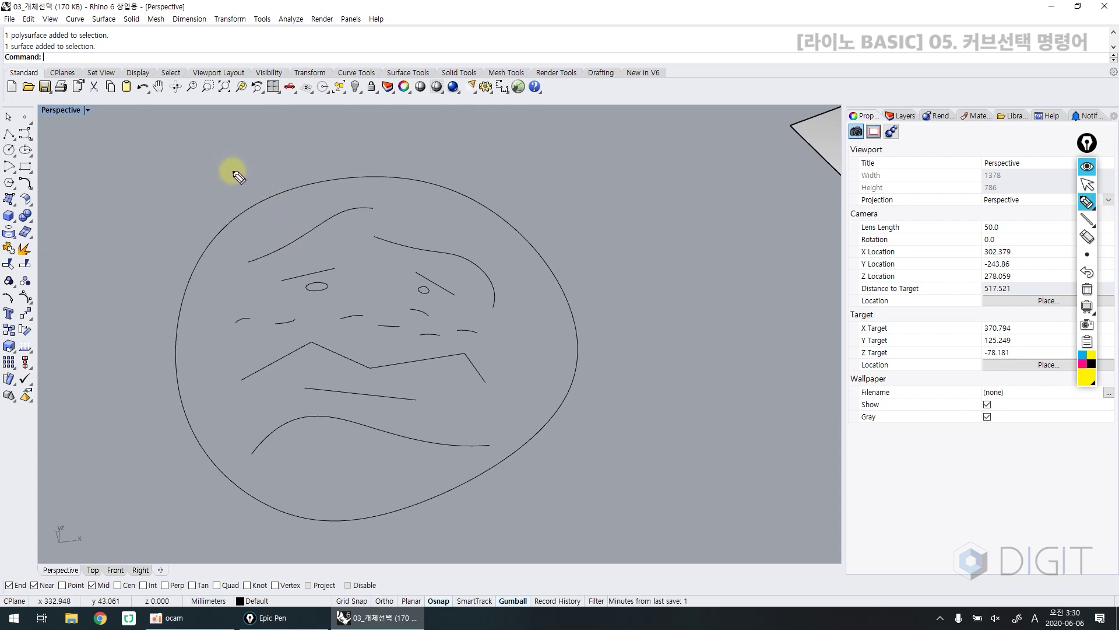
left_click_drag(153, 161, 156, 188)
mouse_move(187, 137)
left_mouse_down()
mouse_move(189, 192)
mouse_move(216, 167)
left_mouse_up()
left_click_drag(188, 182, 220, 184)
left_click_drag(287, 140, 260, 185)
mouse_move(324, 153)
left_mouse_down()
mouse_move(350, 142)
mouse_move(346, 152)
mouse_move(362, 133)
mouse_move(345, 160)
mouse_move(352, 177)
mouse_move(357, 166)
mouse_move(390, 176)
mouse_move(476, 141)
mouse_move(480, 165)
mouse_move(472, 160)
mouse_move(496, 189)
mouse_move(570, 151)
mouse_move(603, 157)
mouse_move(591, 165)
mouse_move(600, 200)
left_mouse_up()
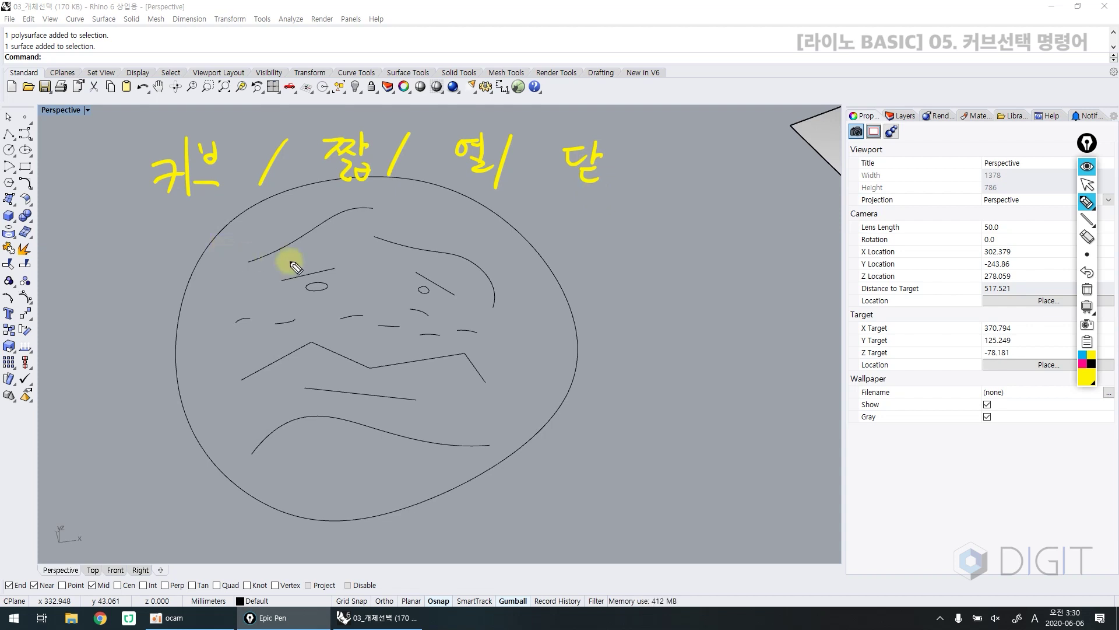
key("ctrl+shift+c")
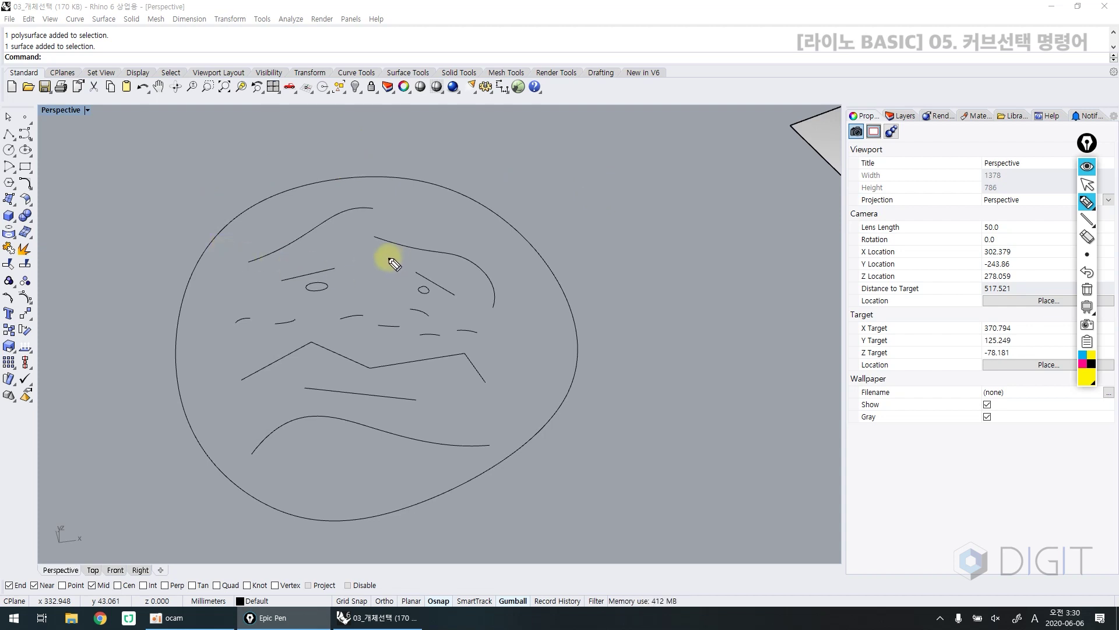
Step: Handwrite the note "커브: SelCrv" beside the face curves
mouse_move(541, 186)
left_mouse_down()
mouse_move(559, 203)
mouse_move(570, 197)
mouse_move(573, 217)
mouse_move(609, 205)
left_mouse_up()
left_click(615, 191)
left_click(615, 207)
mouse_move(665, 178)
left_mouse_down()
mouse_move(638, 213)
mouse_move(676, 214)
left_mouse_up()
left_click_drag(689, 169, 692, 215)
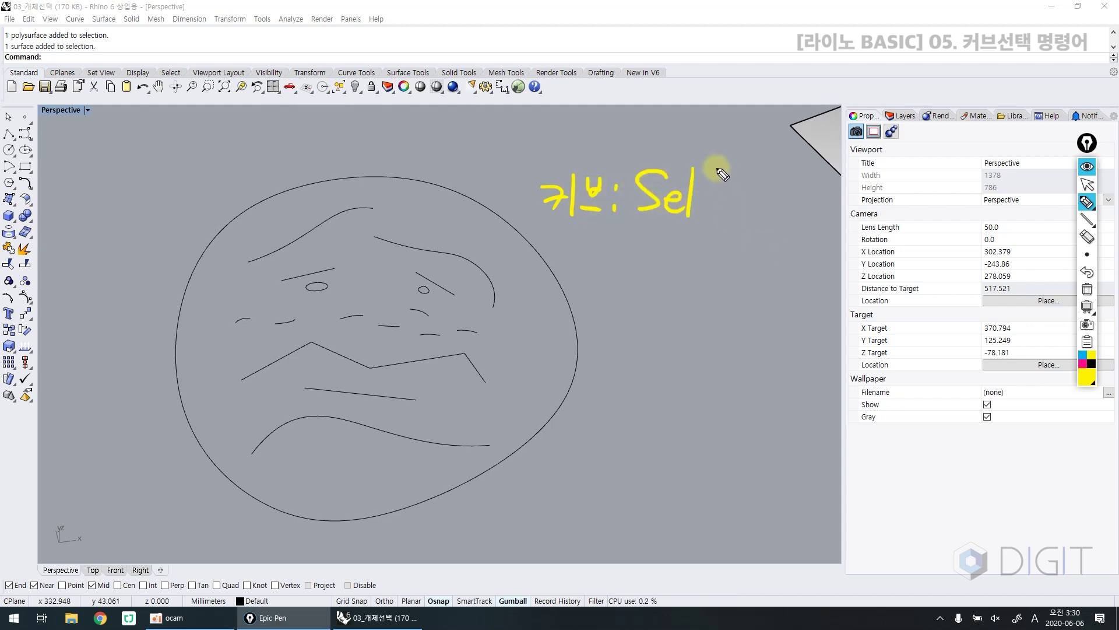
mouse_move(730, 175)
left_mouse_down()
mouse_move(725, 210)
mouse_move(753, 190)
left_mouse_up()
left_click_drag(758, 191, 773, 190)
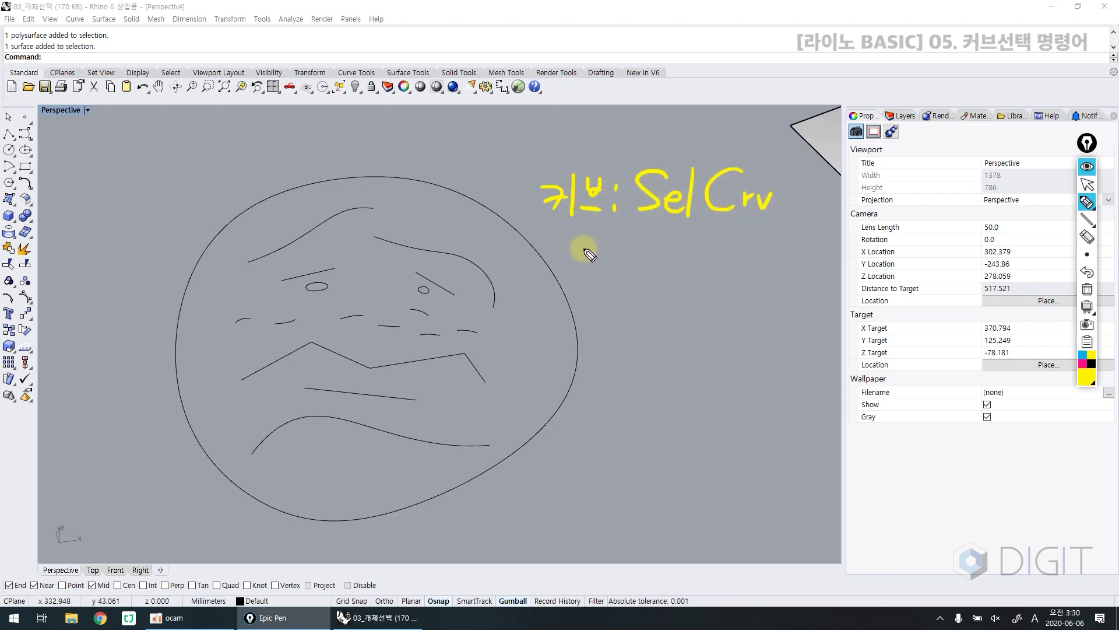
Step: Handwrite the notes "짧: SelShortCrv", "열린: SelOpenCrv" and "닫힌: SelClosedCrv" below the first note, and clear all annotations
mouse_move(547, 243)
left_mouse_down()
mouse_move(583, 240)
mouse_move(569, 280)
mouse_move(656, 249)
mouse_move(634, 274)
mouse_move(678, 283)
mouse_move(709, 247)
mouse_move(690, 269)
mouse_move(819, 268)
left_mouse_up()
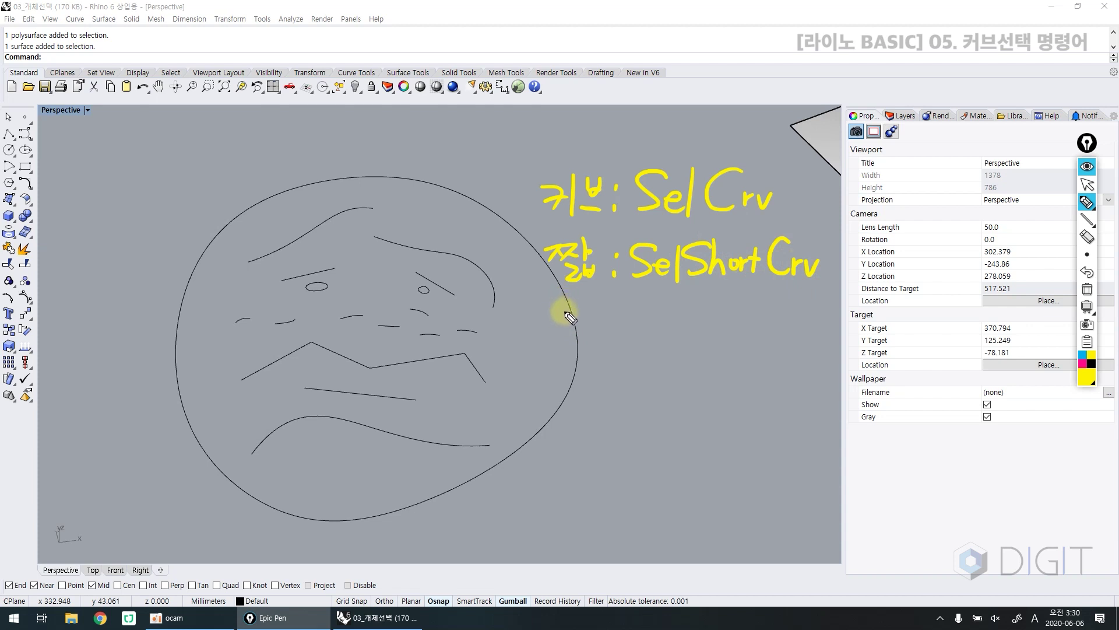
mouse_move(569, 315)
left_mouse_down()
mouse_move(548, 307)
mouse_move(588, 291)
mouse_move(607, 327)
mouse_move(655, 317)
mouse_move(639, 309)
mouse_move(634, 326)
mouse_move(680, 336)
mouse_move(697, 305)
mouse_move(772, 334)
mouse_move(804, 315)
left_mouse_up()
mouse_move(561, 351)
left_mouse_down()
mouse_move(589, 354)
mouse_move(589, 379)
mouse_move(615, 365)
mouse_move(663, 381)
mouse_move(652, 355)
mouse_move(634, 377)
mouse_move(672, 386)
mouse_move(707, 368)
mouse_move(750, 391)
mouse_move(770, 355)
mouse_move(761, 379)
mouse_move(818, 376)
left_mouse_up()
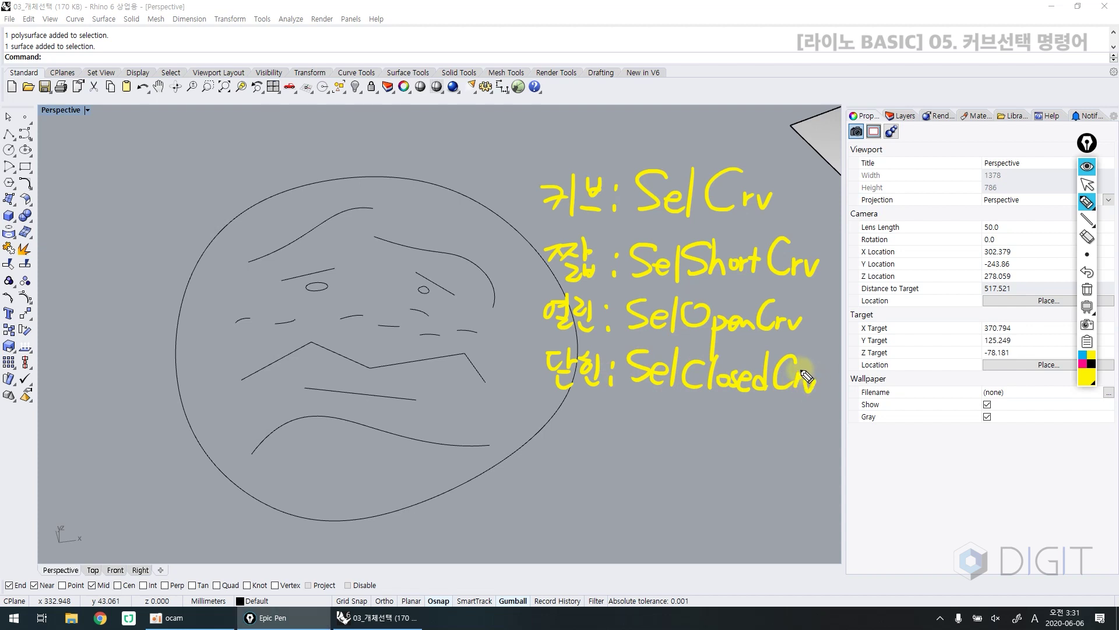
key("ctrl+shift+F1")
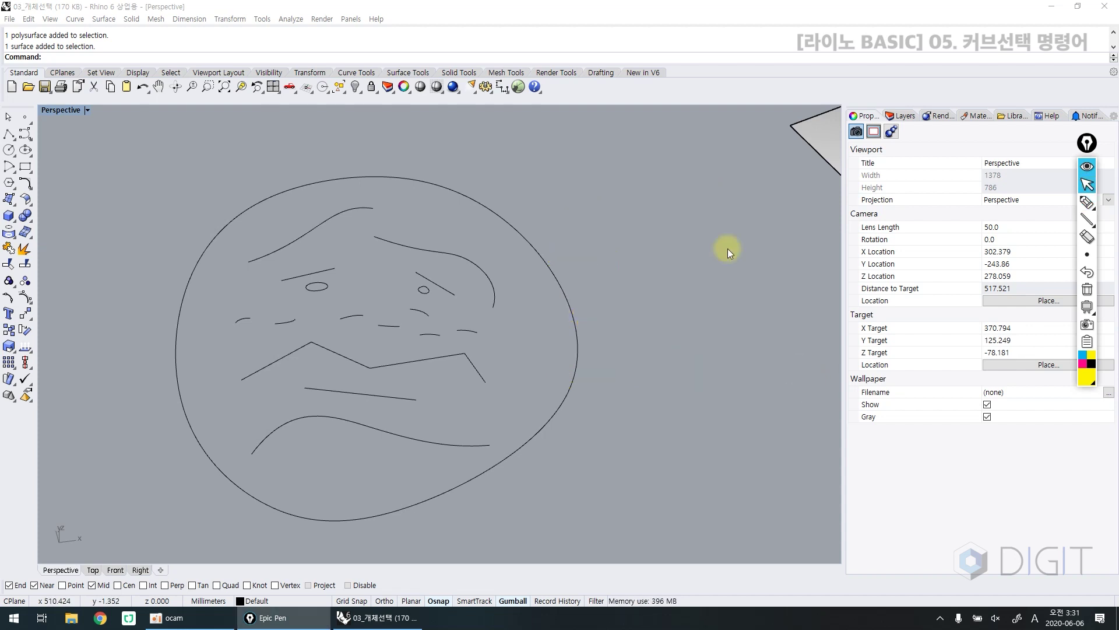
Step: Float the Select Curves toolset, look over its curve selection tools, and close it
left_click(344, 92)
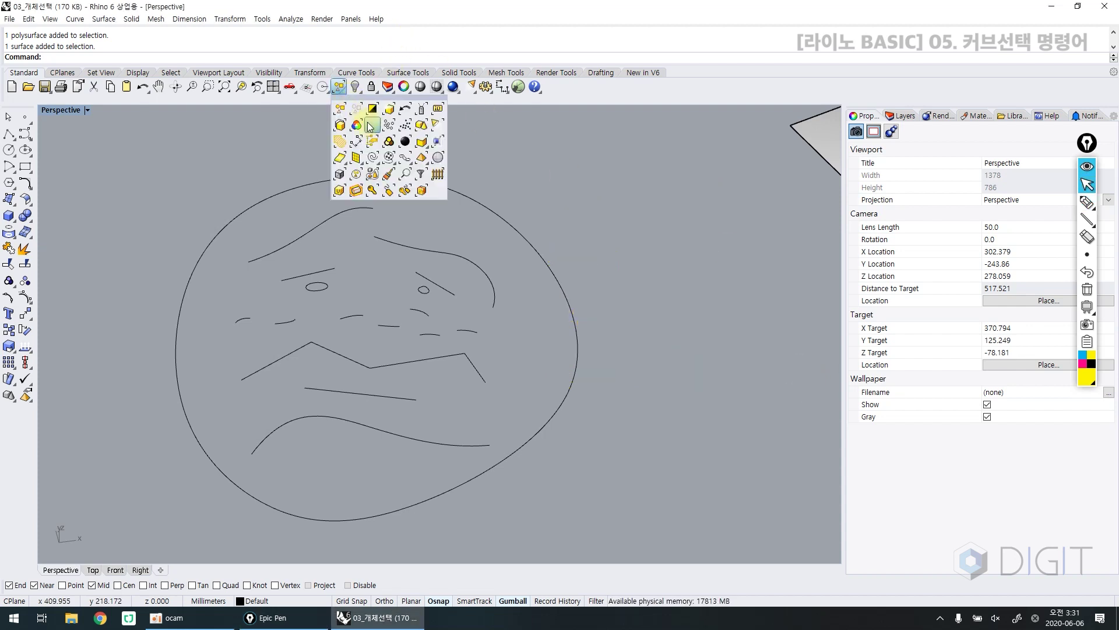
left_click(378, 165)
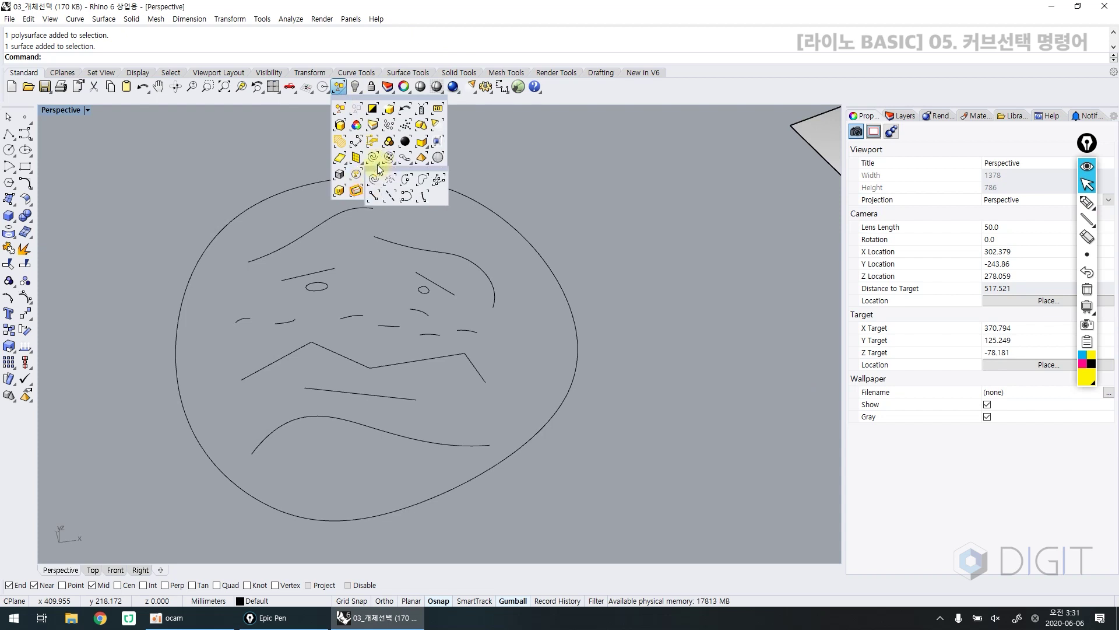
left_click_drag(390, 174, 414, 201)
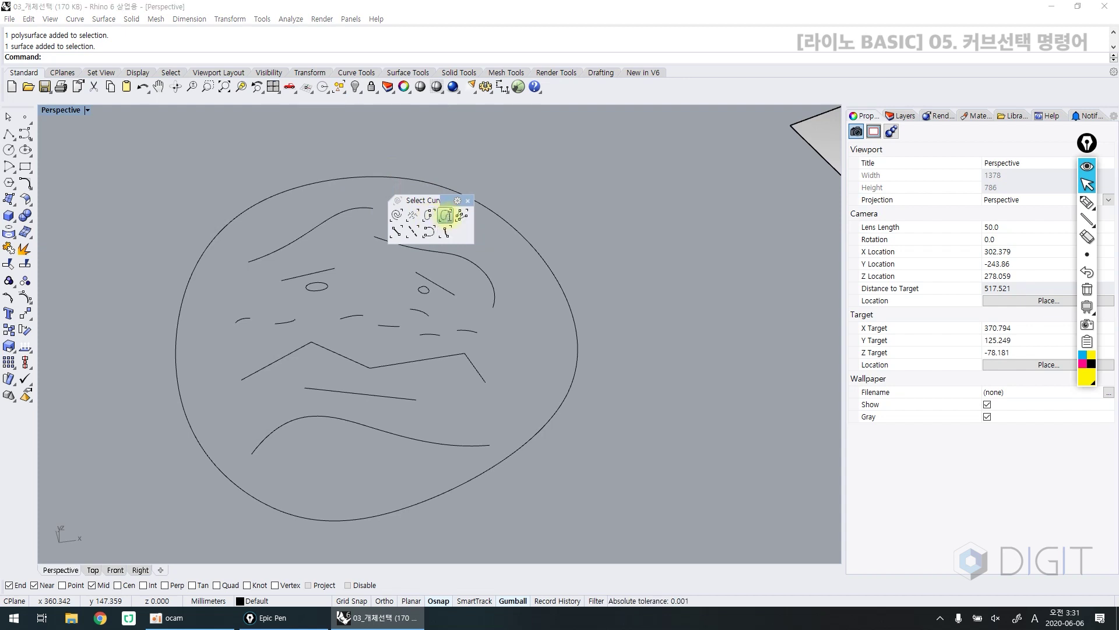
right_click(445, 217, "shift")
key("Escape")
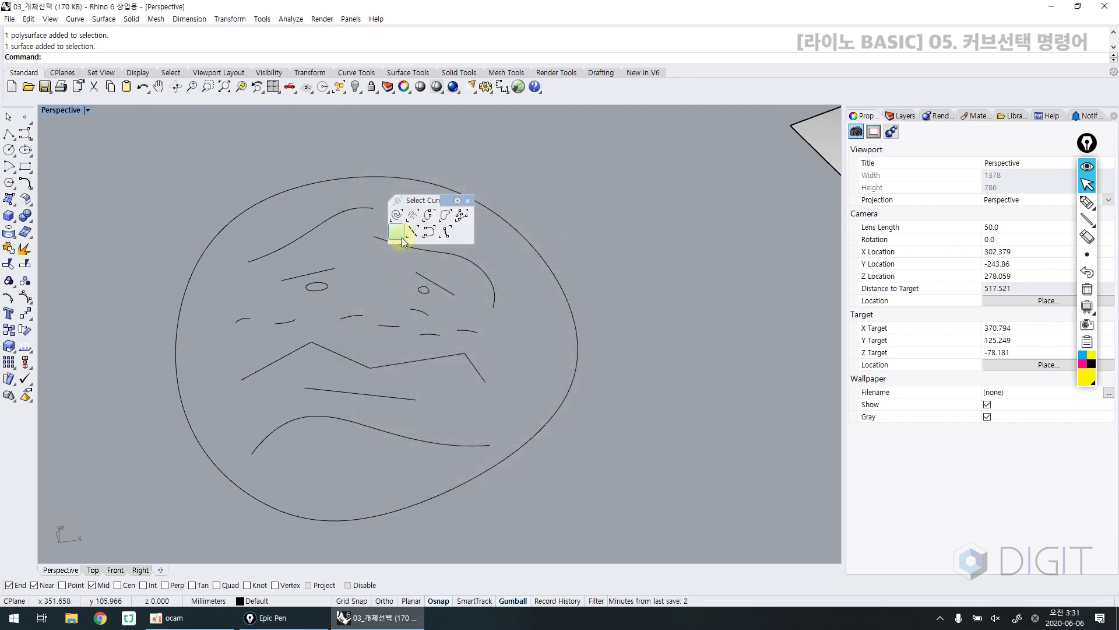
left_click(468, 201)
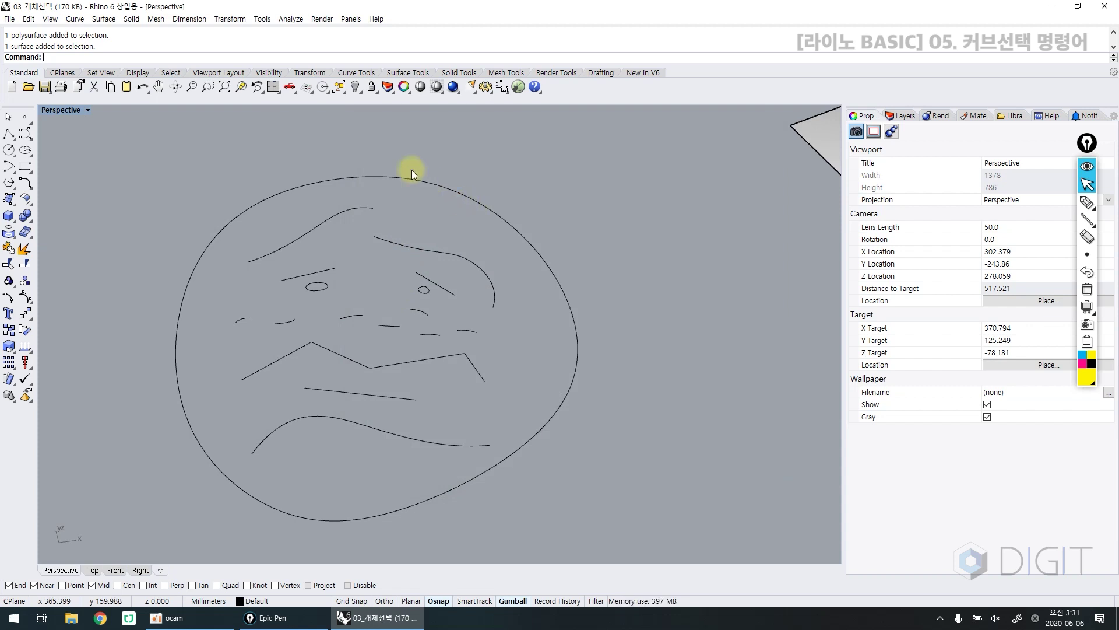
Step: Float the Select Curves toolset, select all curves in the model with it, and clear the selection
left_click(346, 93)
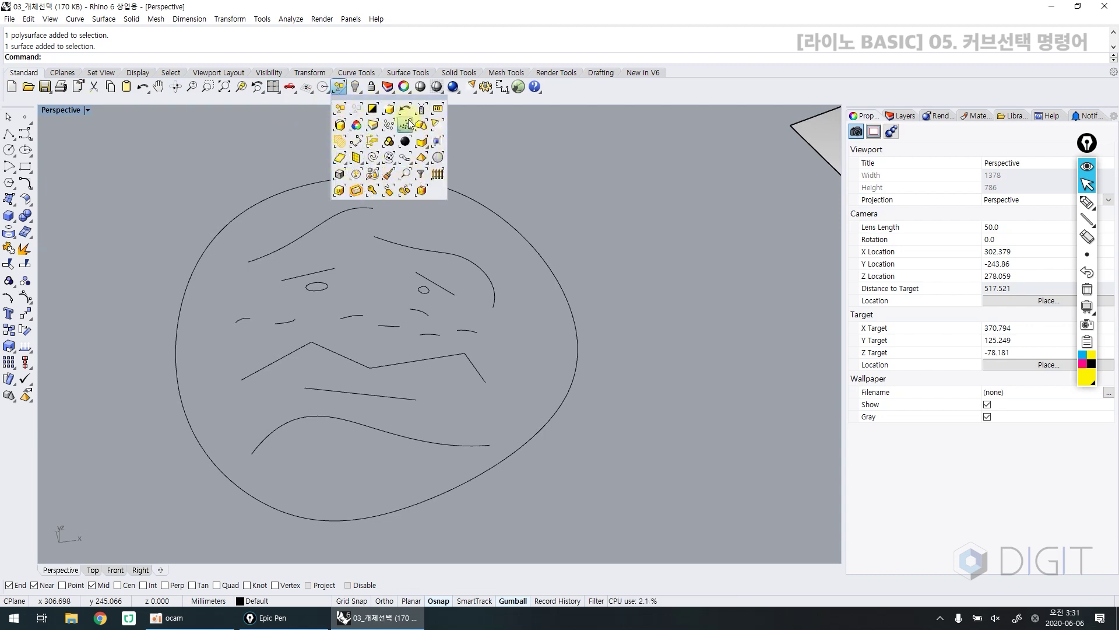
left_click_drag(376, 169, 520, 174)
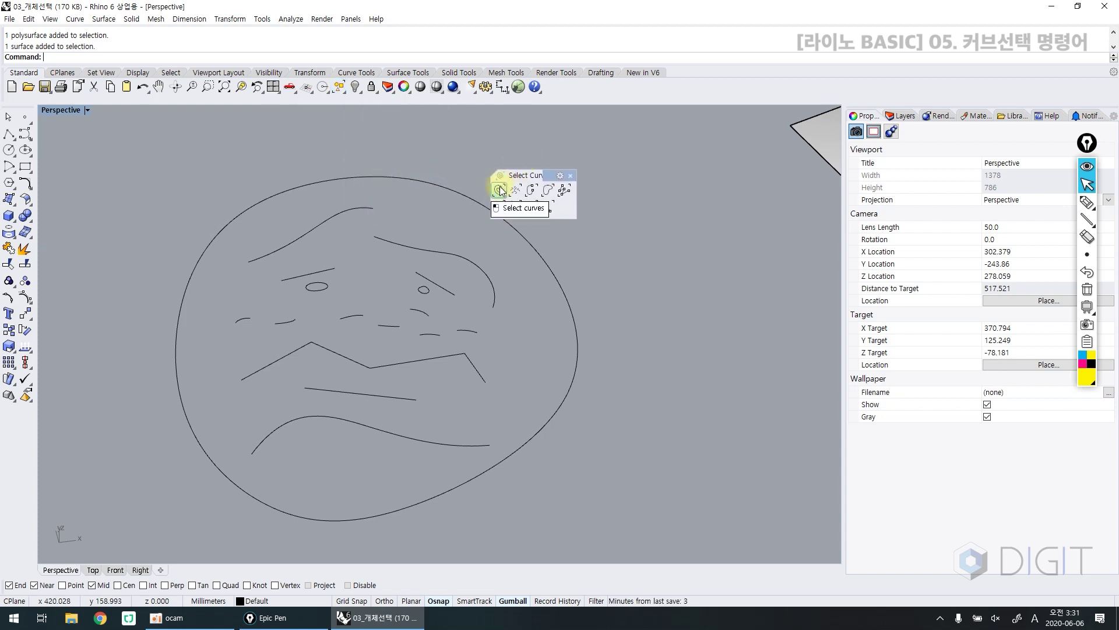
left_click(499, 190)
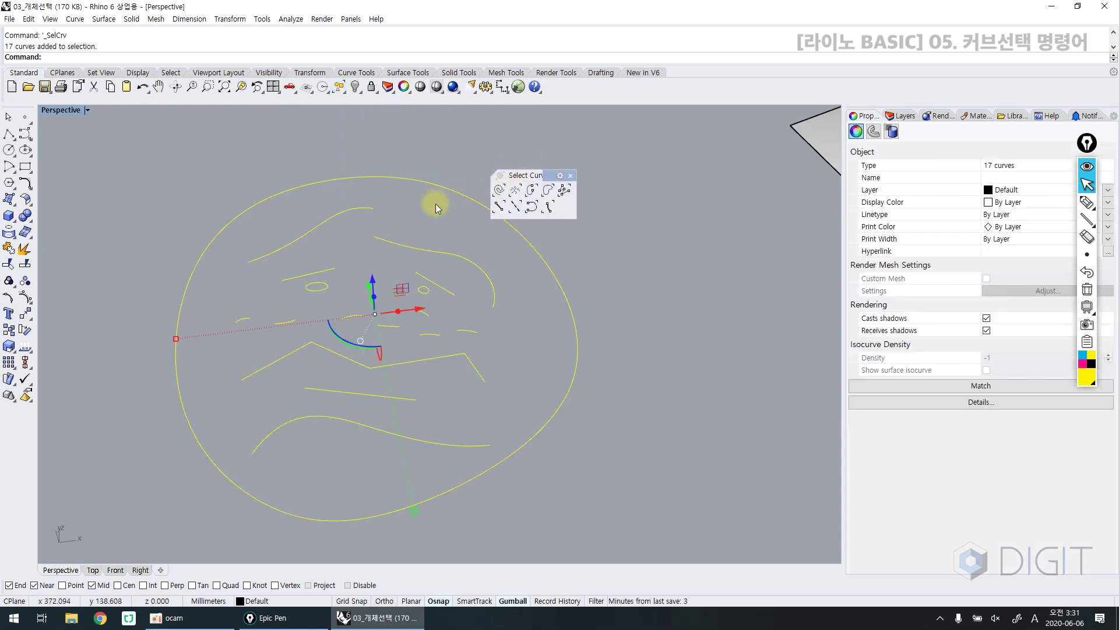
scroll(408, 224, "down", 4)
scroll(406, 223, "down", 4)
scroll(404, 224, "up", 10)
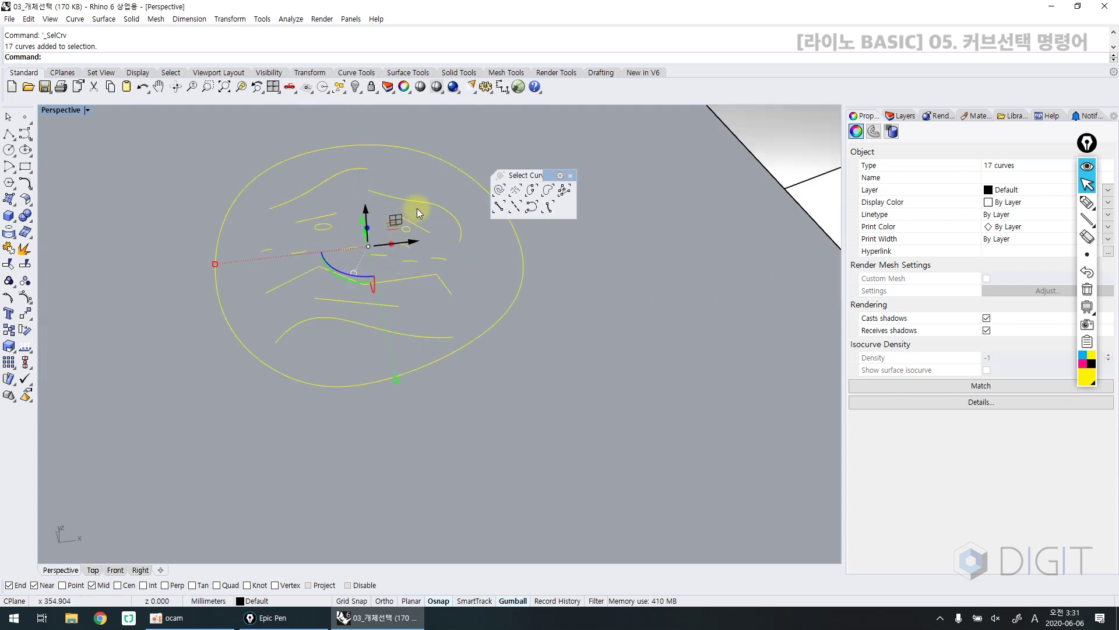
left_click(436, 132)
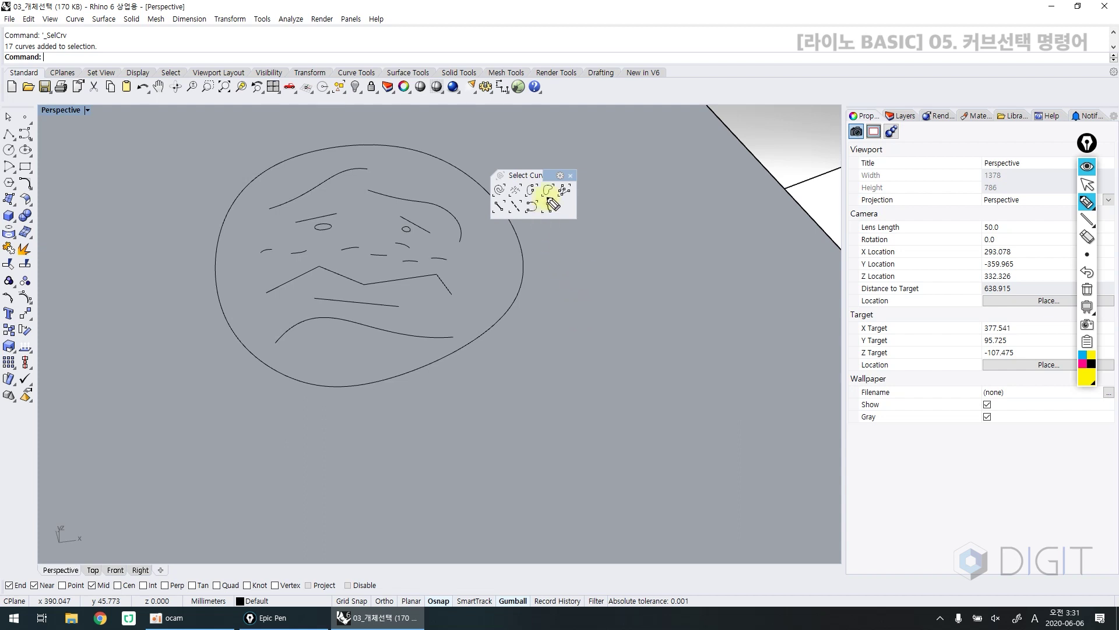
Step: Draw an open polyline and a circle with a gap as annotations beside the face, circling their open endpoints
left_click_drag(522, 181, 526, 202)
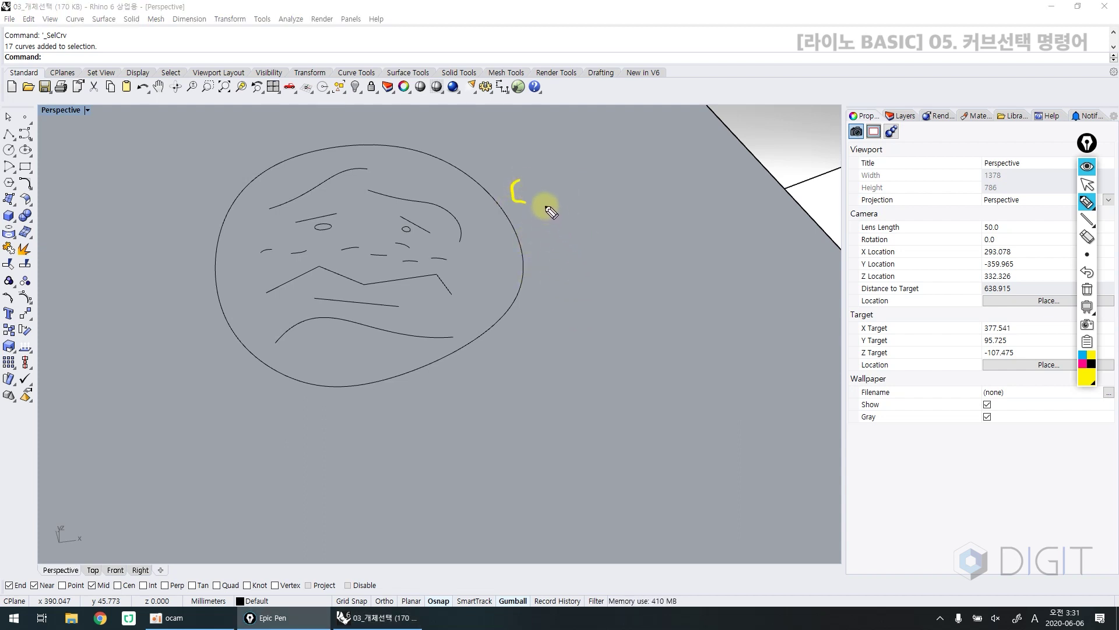
mouse_move(596, 232)
left_mouse_down()
mouse_move(556, 242)
mouse_move(541, 290)
mouse_move(578, 350)
left_mouse_up()
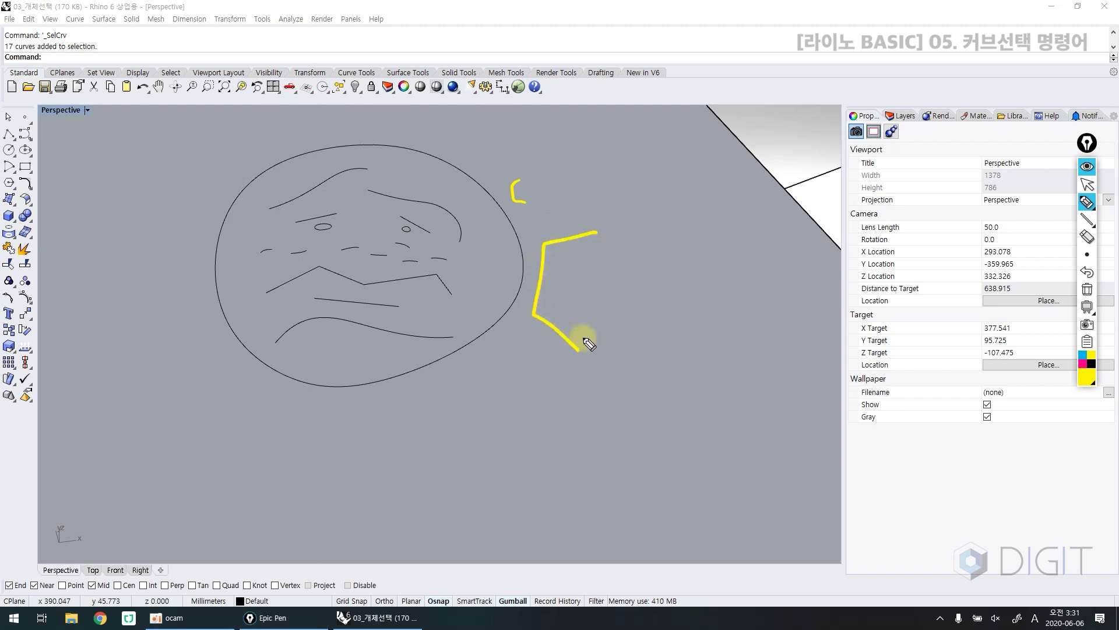
mouse_move(642, 262)
left_mouse_down()
mouse_move(691, 323)
mouse_move(663, 265)
left_mouse_up()
left_click_drag(593, 234, 600, 233)
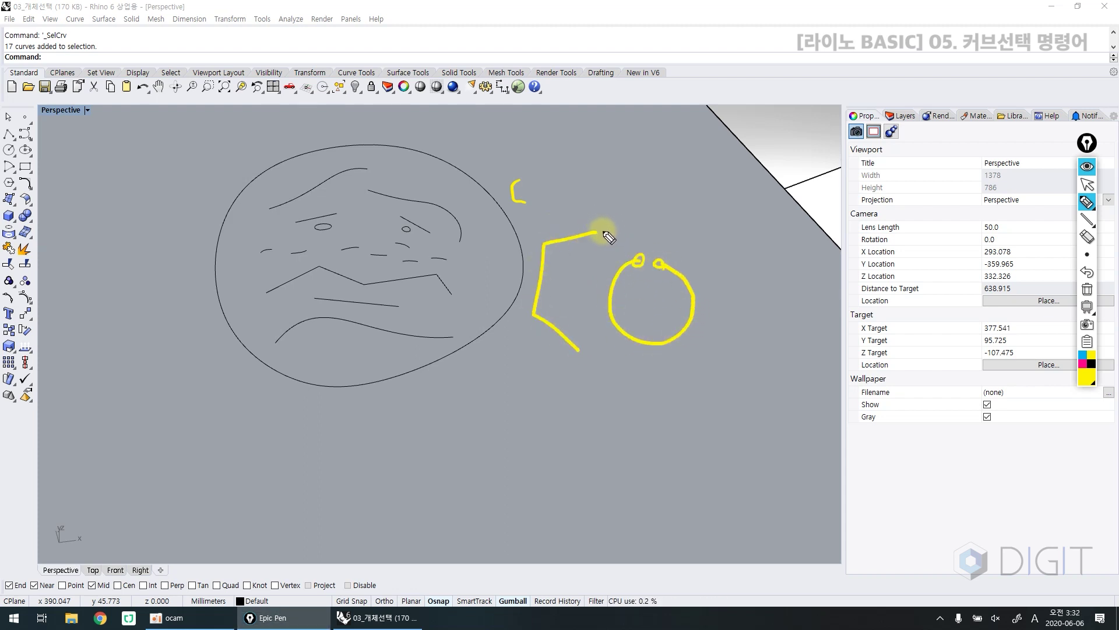
left_click_drag(579, 350, 582, 350)
Step: Annotate the open shapes with "Area x", draw a hatched closed circle labelled "Area (hatch)", and erase all annotations
mouse_move(608, 402)
left_mouse_down()
mouse_move(724, 387)
mouse_move(733, 407)
left_mouse_up()
left_click_drag(604, 416, 727, 412)
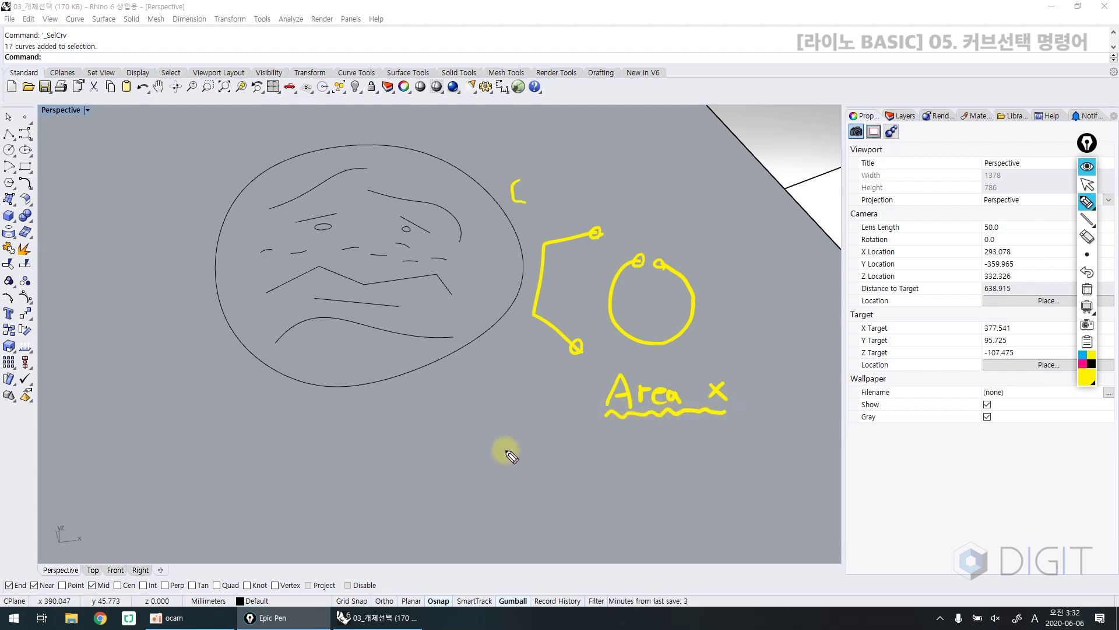
mouse_move(500, 402)
left_mouse_down()
mouse_move(472, 407)
mouse_move(496, 464)
mouse_move(535, 445)
mouse_move(500, 397)
mouse_move(510, 412)
mouse_move(470, 428)
mouse_move(520, 415)
mouse_move(517, 455)
mouse_move(581, 463)
mouse_move(597, 449)
mouse_move(625, 461)
mouse_move(657, 436)
mouse_move(672, 438)
mouse_move(679, 464)
mouse_move(706, 447)
mouse_move(717, 455)
mouse_move(723, 439)
mouse_move(732, 462)
left_mouse_up()
mouse_move(570, 435)
left_mouse_down()
mouse_move(480, 426)
mouse_move(493, 454)
mouse_move(482, 416)
mouse_move(531, 438)
left_mouse_up()
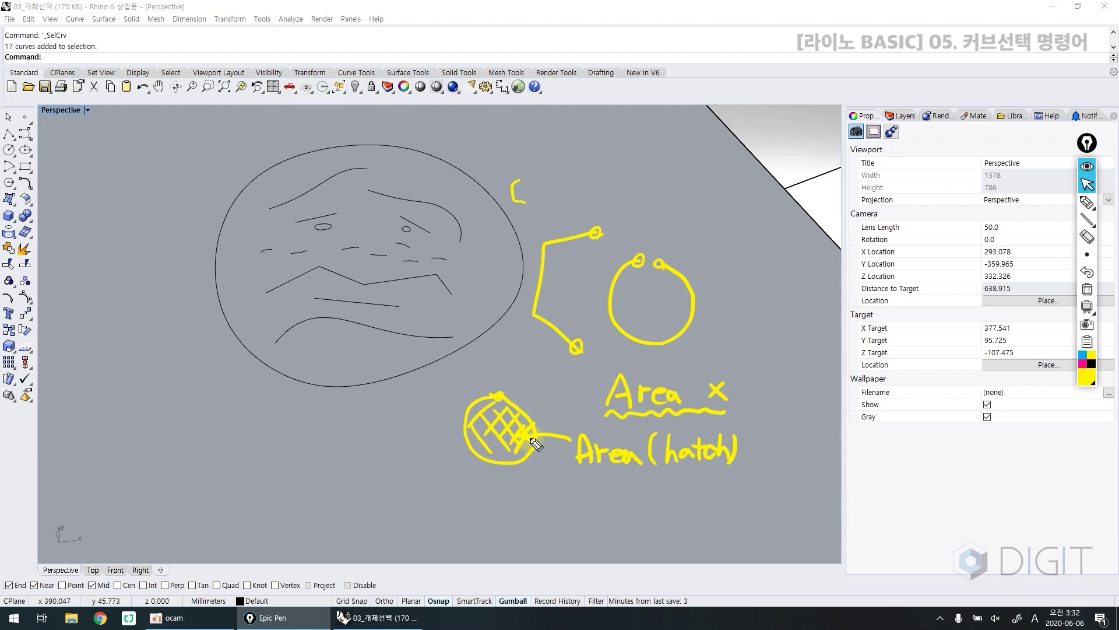
key("ctrl+shift+c")
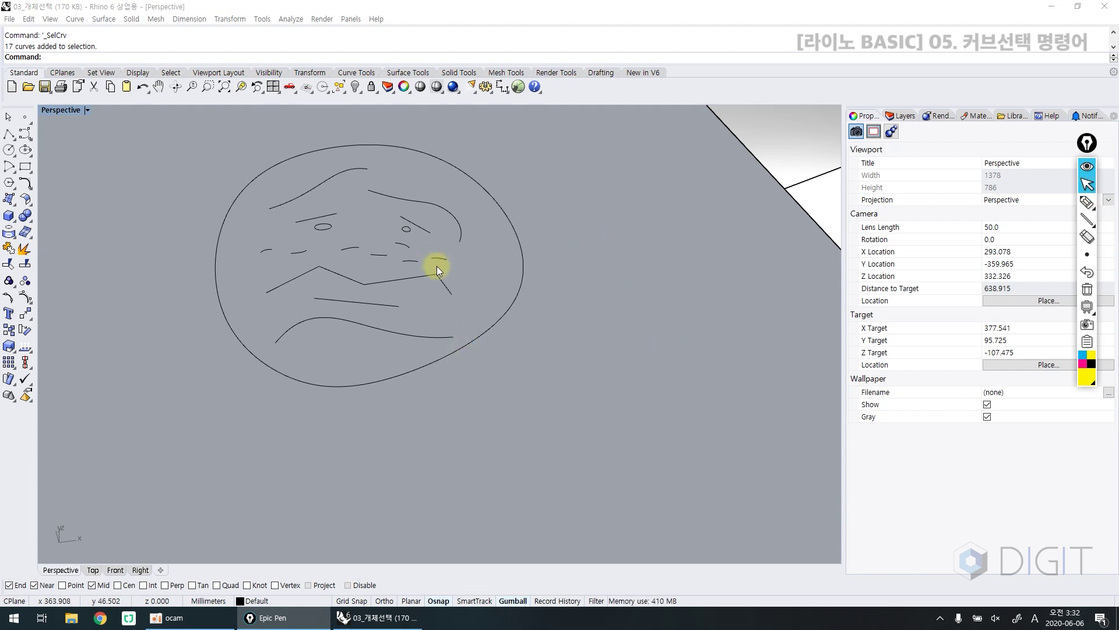
Step: Close the Select Curves toolset and zoom the Perspective view to the selected face curves, leaving them deselected
scroll(445, 288, "down", 3)
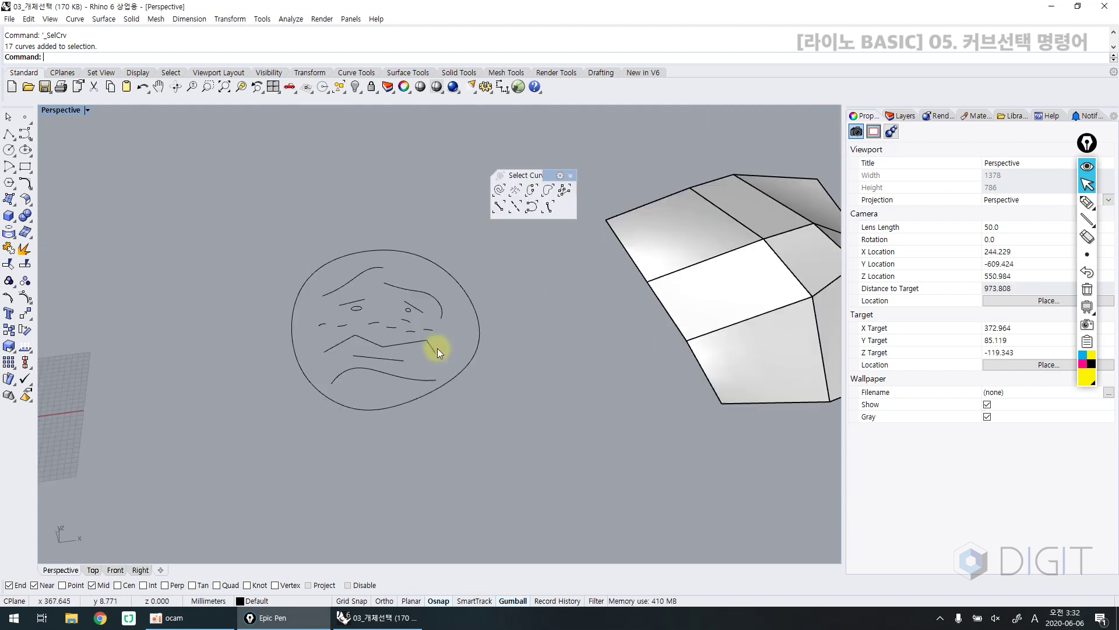
left_click(570, 175)
scroll(499, 260, "down", 5)
left_click_drag(461, 250, 309, 363)
type("ZS")
key("Return")
key("Escape")
scroll(435, 344, "down", 3)
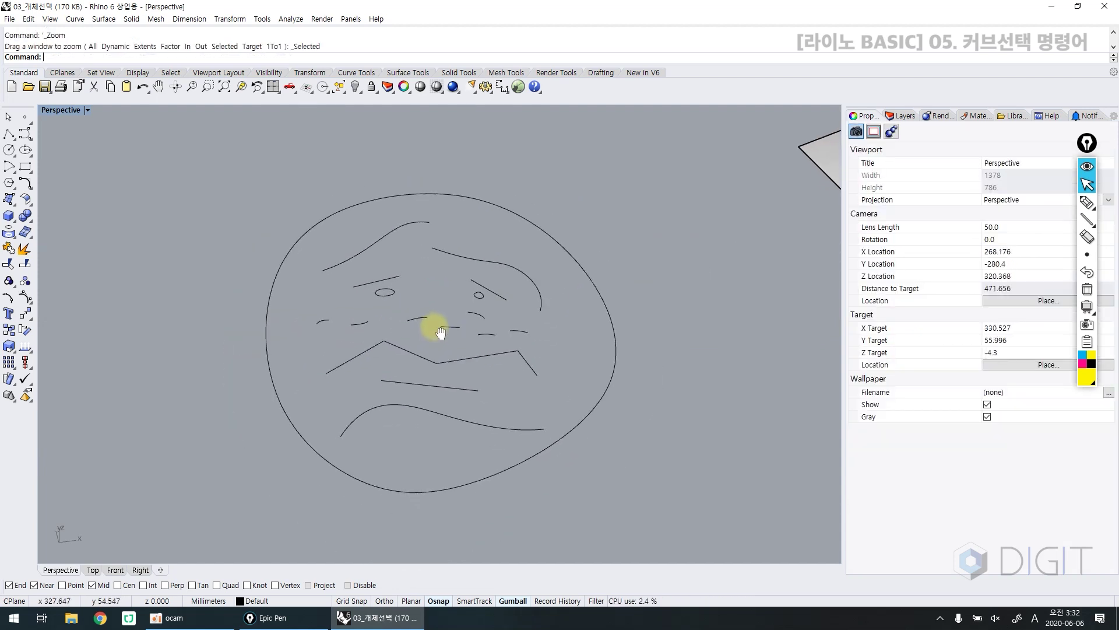
right_click_drag(440, 330, 396, 327, "shift")
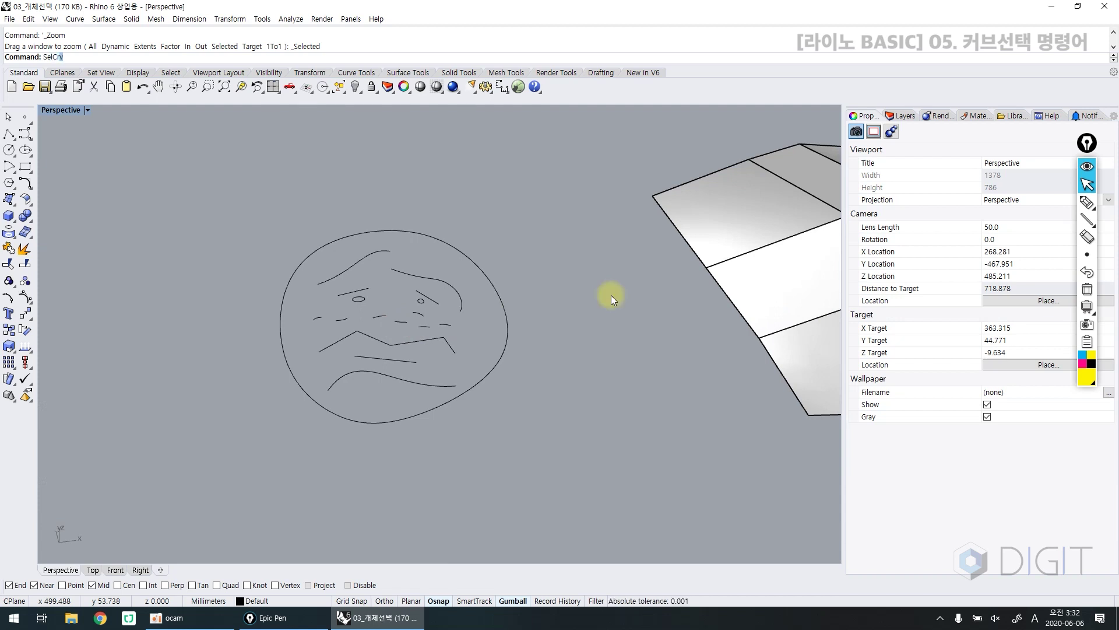
Step: Select all curves with the SelCrv command and clear the selection
type("SelCrv")
key("Return")
left_click(374, 202)
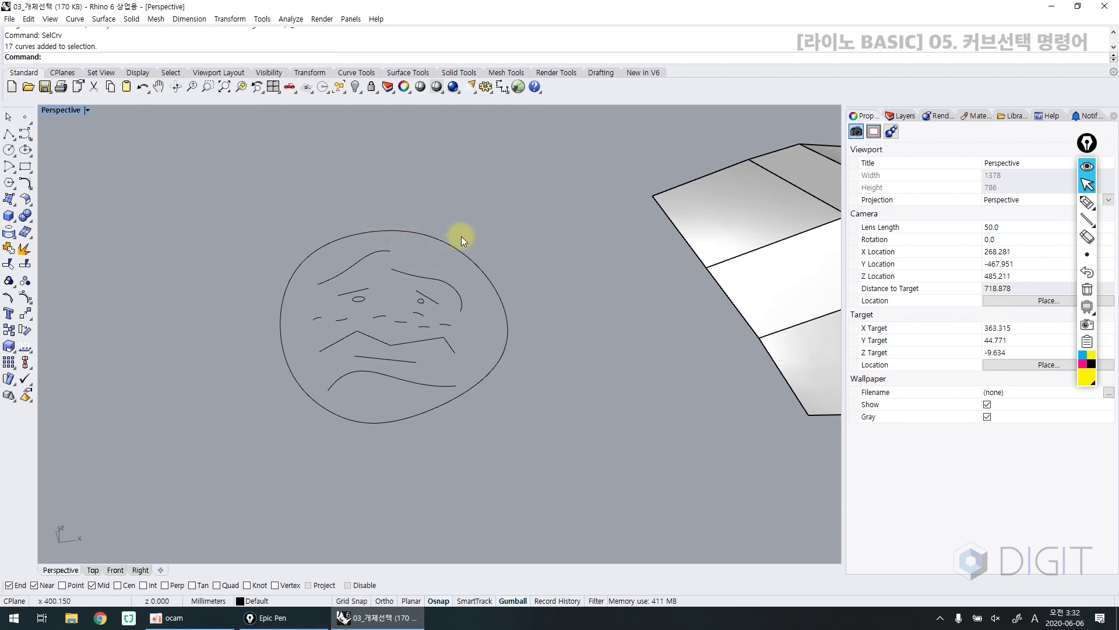
Step: Pick one short dash curve below the small eye of the face to inspect it, and clear the selection
scroll(431, 317, "up", 5)
left_click(418, 317)
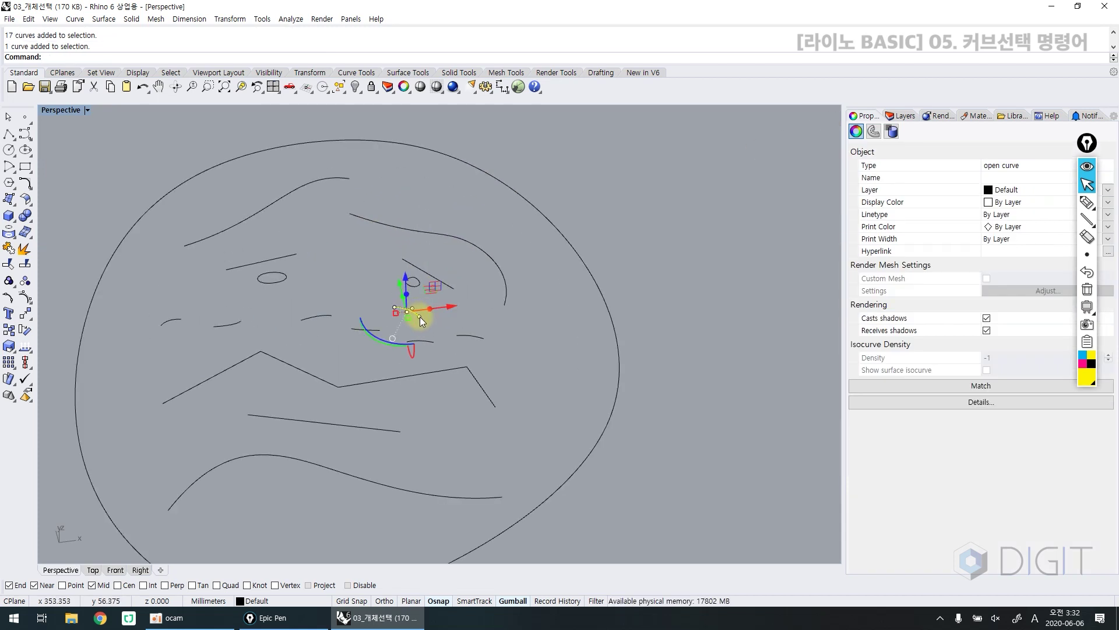
left_click(452, 323)
scroll(453, 323, "down", 5)
right_click_drag(453, 323, 432, 335, "shift")
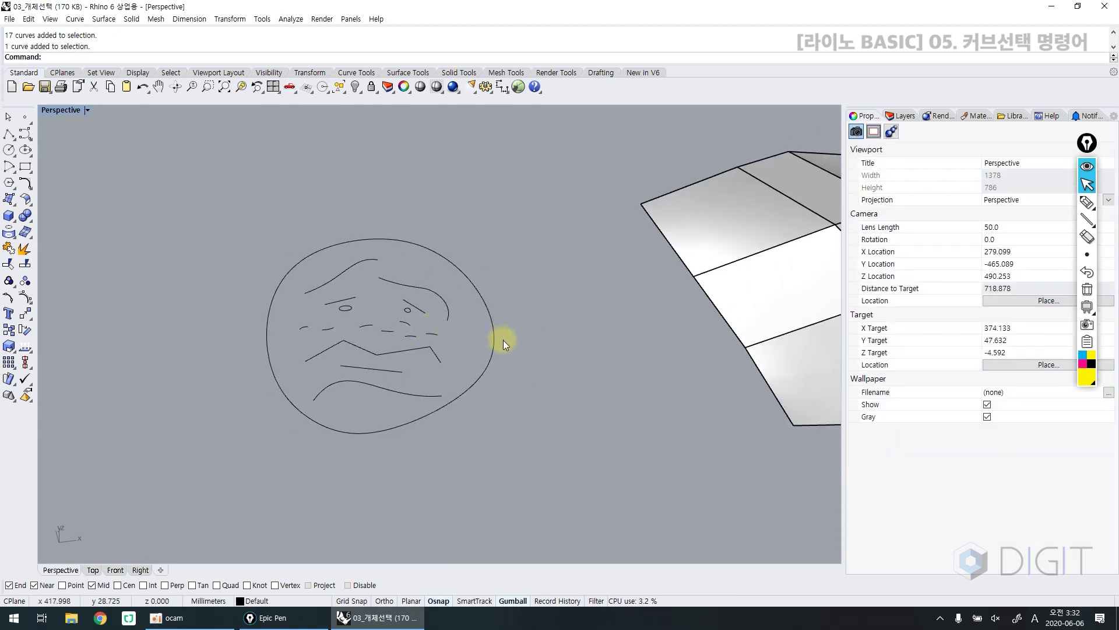
Step: Select the short curves with SelShortCrv, using a maximum curve length of 20 mm
type("SelShortCrv")
key("Return")
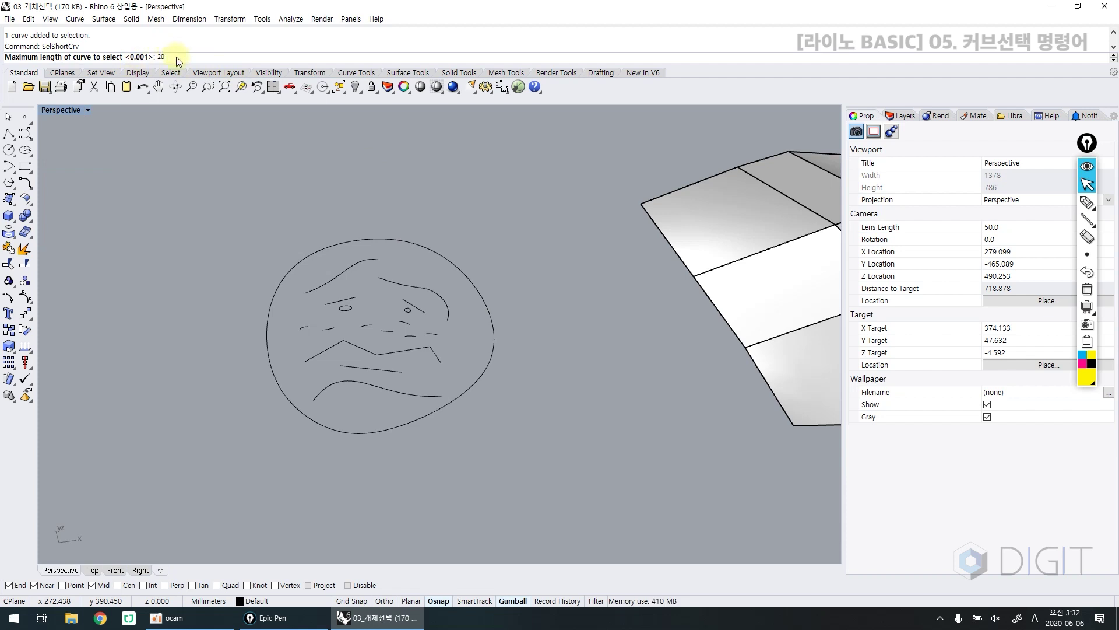
key("Return")
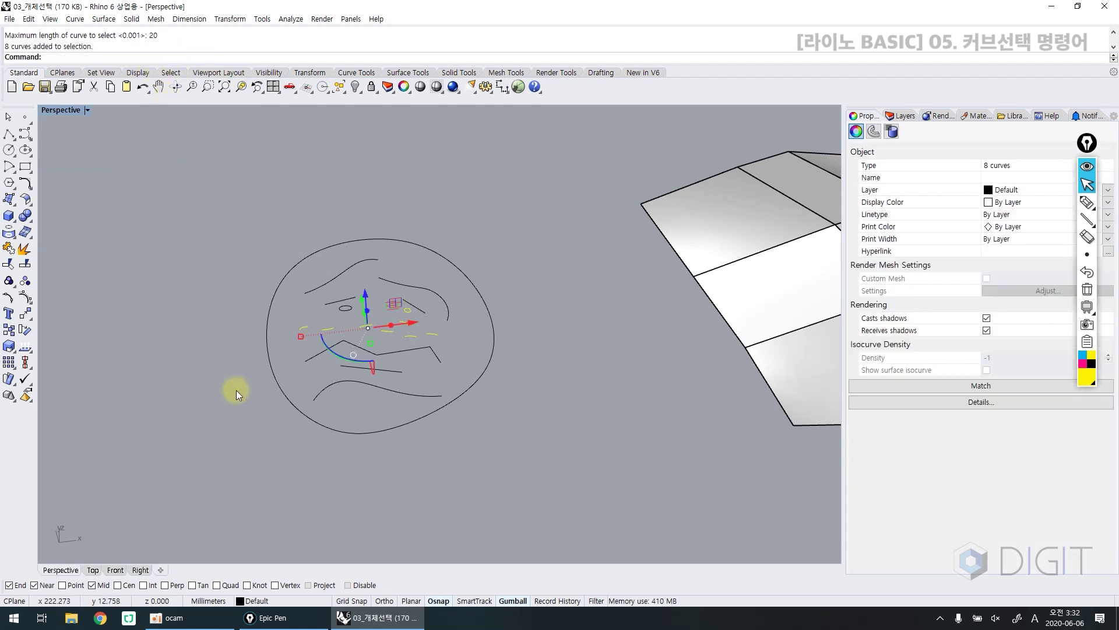
Step: Clear the current selection and select the short dash curves with SelShortCrv, using a maximum curve length of 12 mm
key("Escape")
scroll(362, 320, "up", 5)
type("SelShortCrv")
key("Return")
type("12")
key("Return")
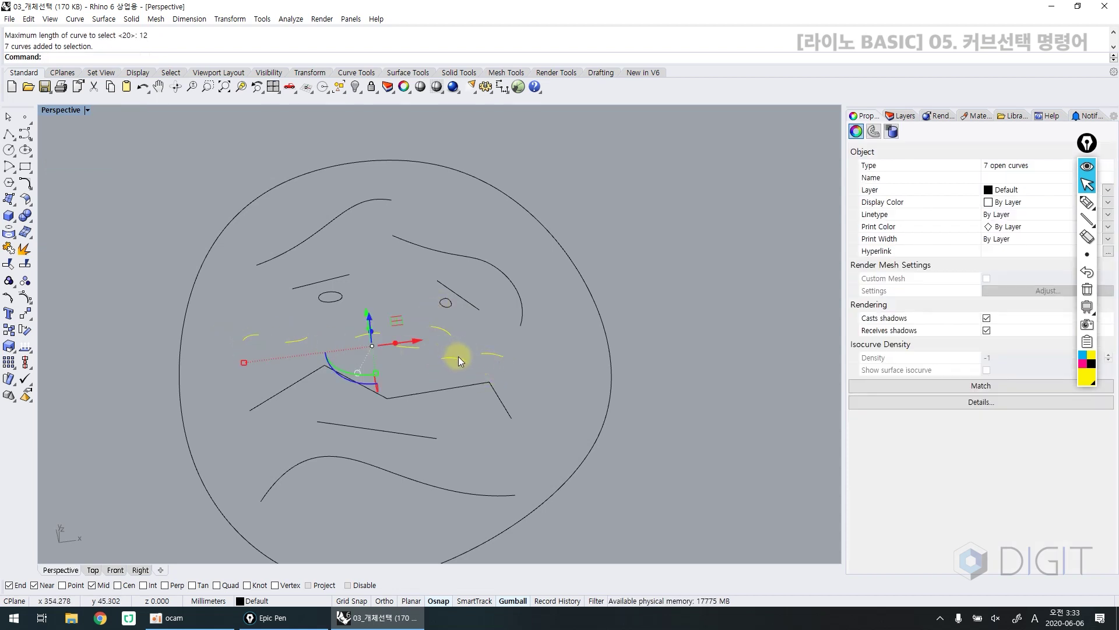
scroll(459, 355, "down", 3)
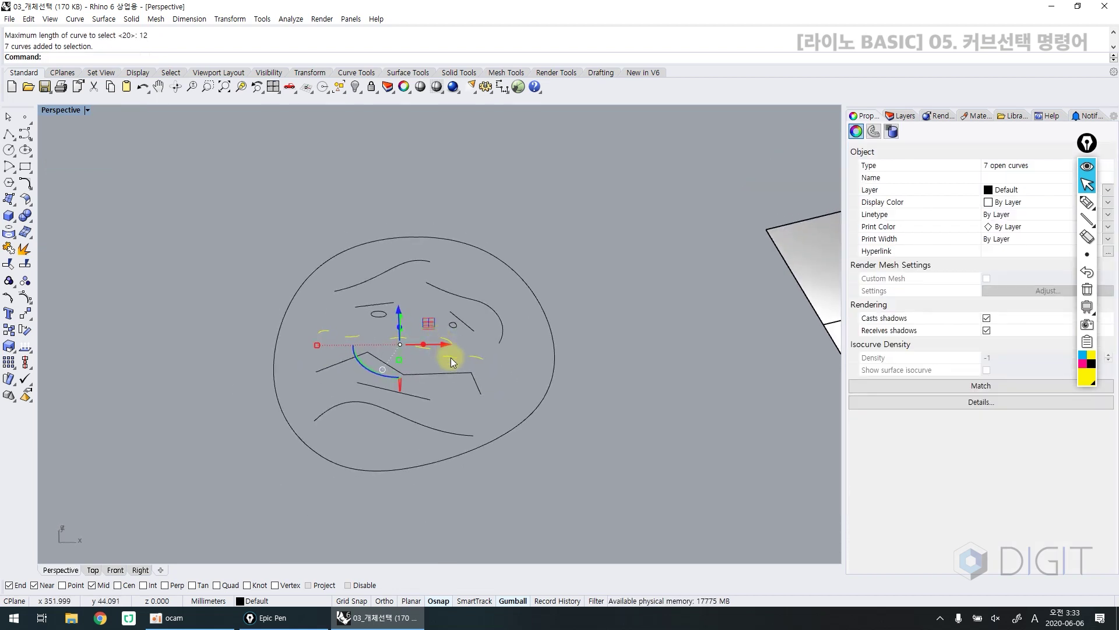
Step: Delete the selected short dash curves of the face and undo the deletion, leaving nothing selected
key("Delete")
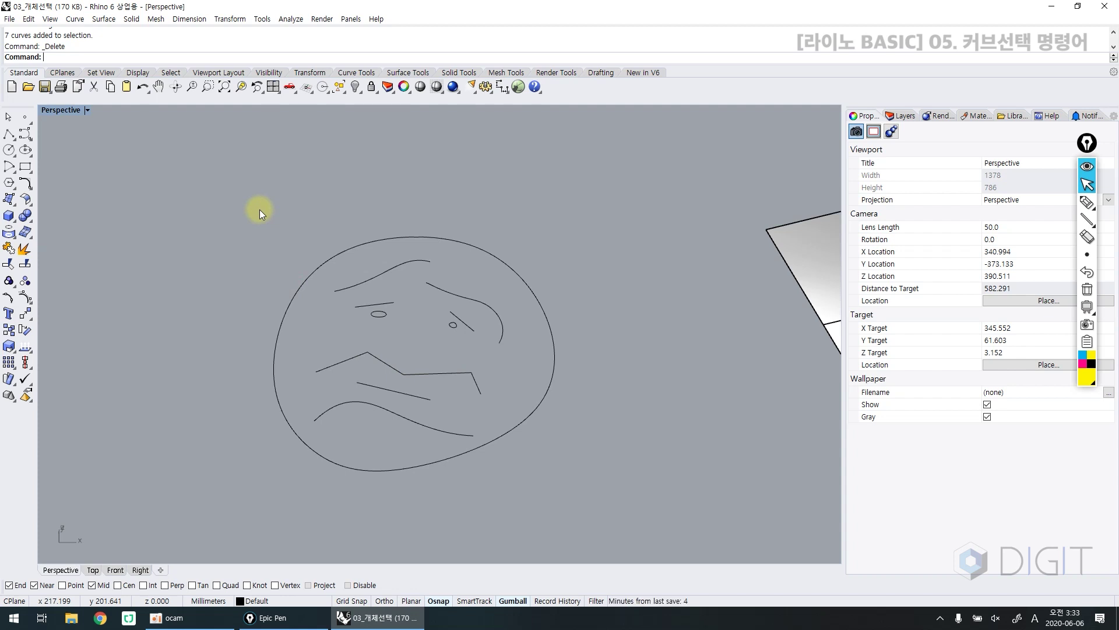
key("ctrl+z")
key("Escape")
Step: Select the closed curves of the face with the SelClosedCrv command and clear the selection
scroll(318, 340, "up", 5)
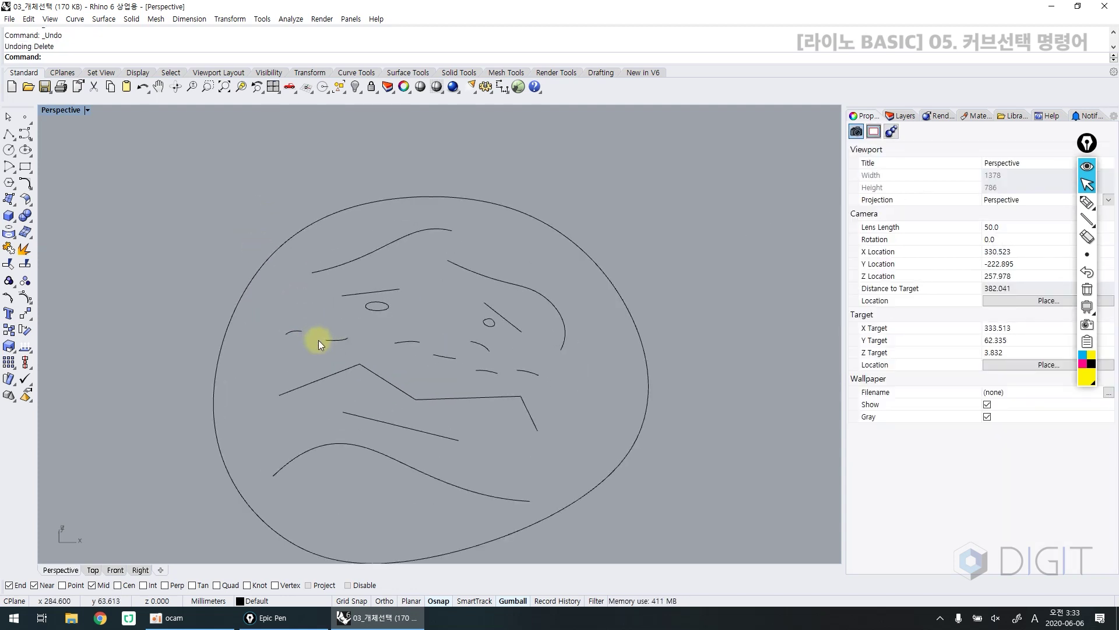
right_click_drag(324, 319, 302, 320, "shift")
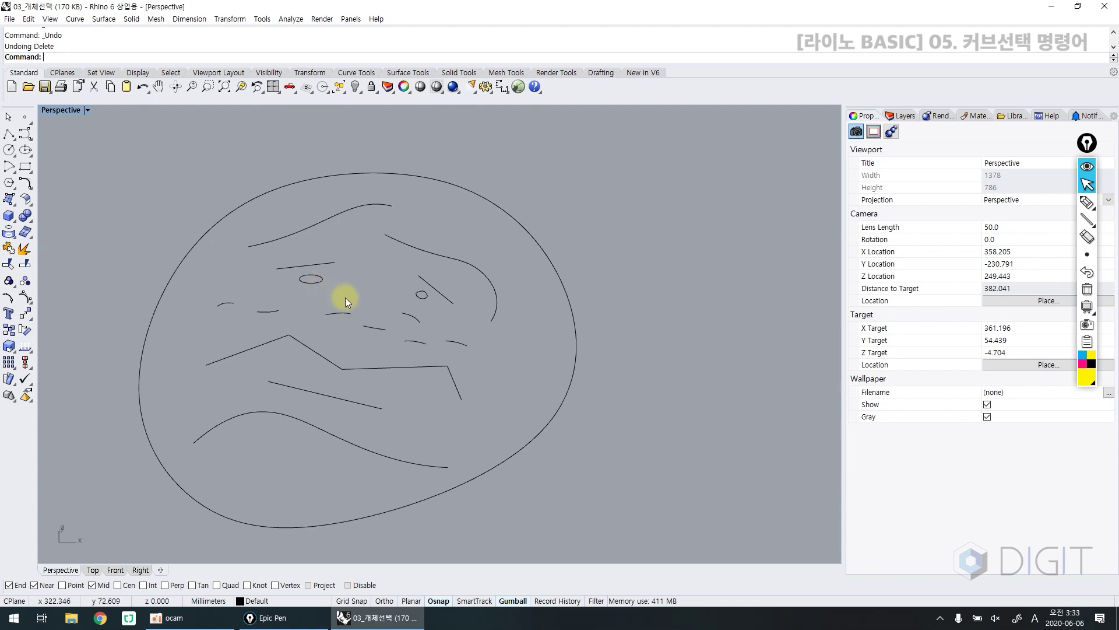
type("SelClosedCrv")
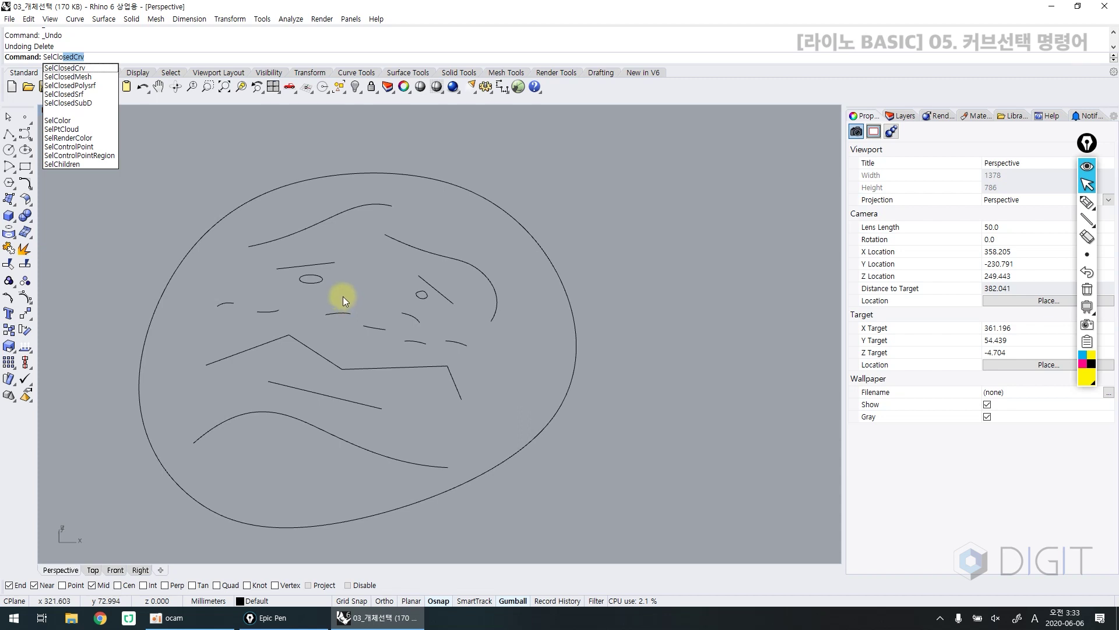
key("Return")
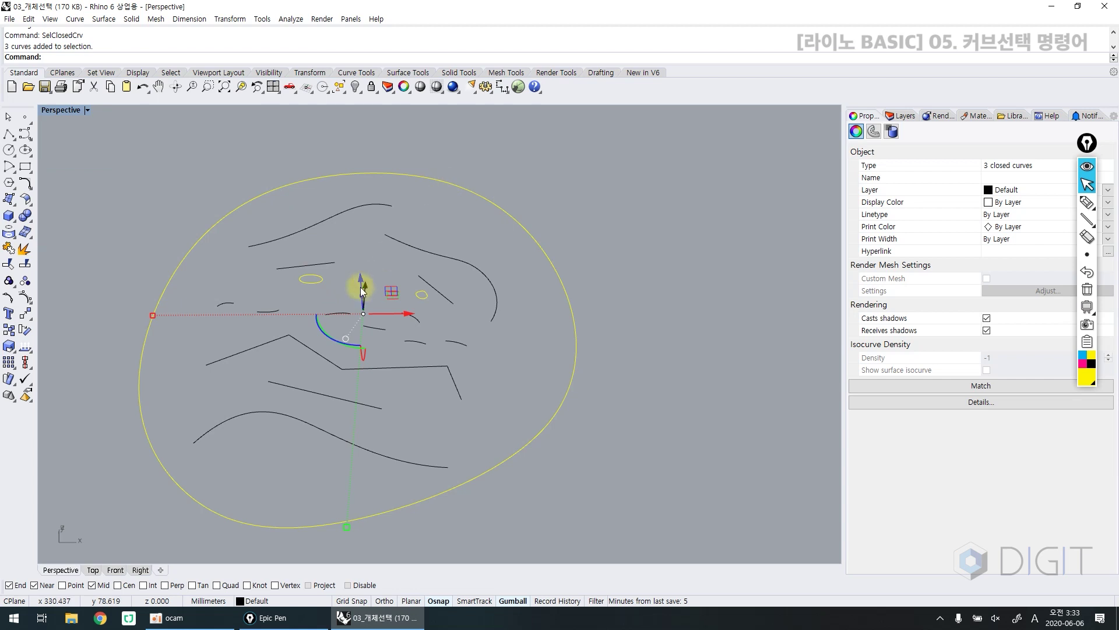
left_click(443, 324)
scroll(443, 324, "down", 4)
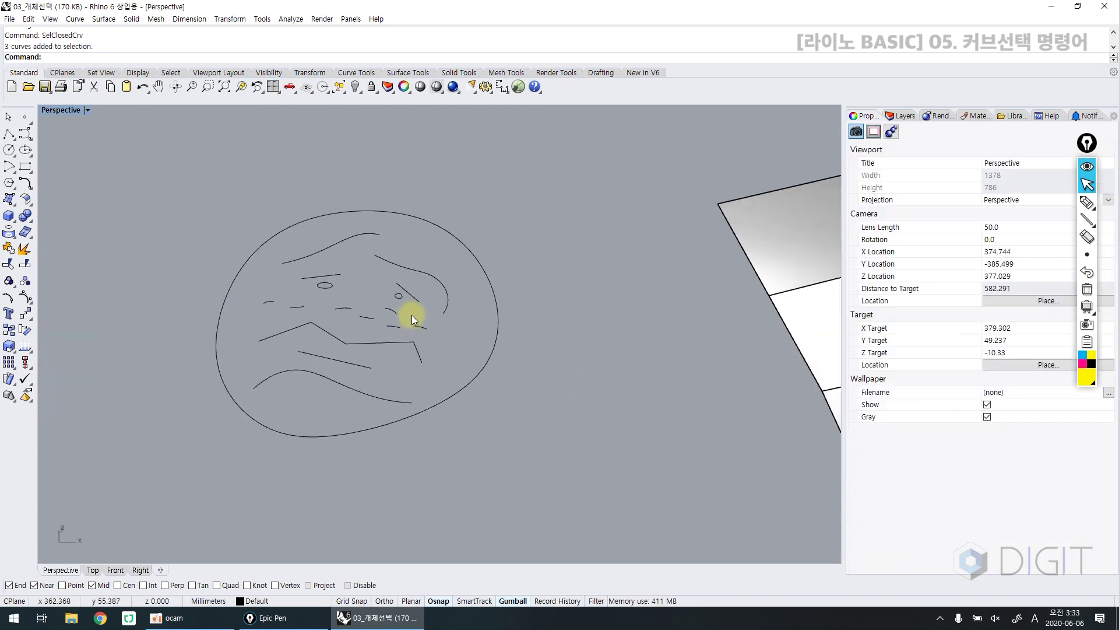
scroll(436, 312, "up", 4)
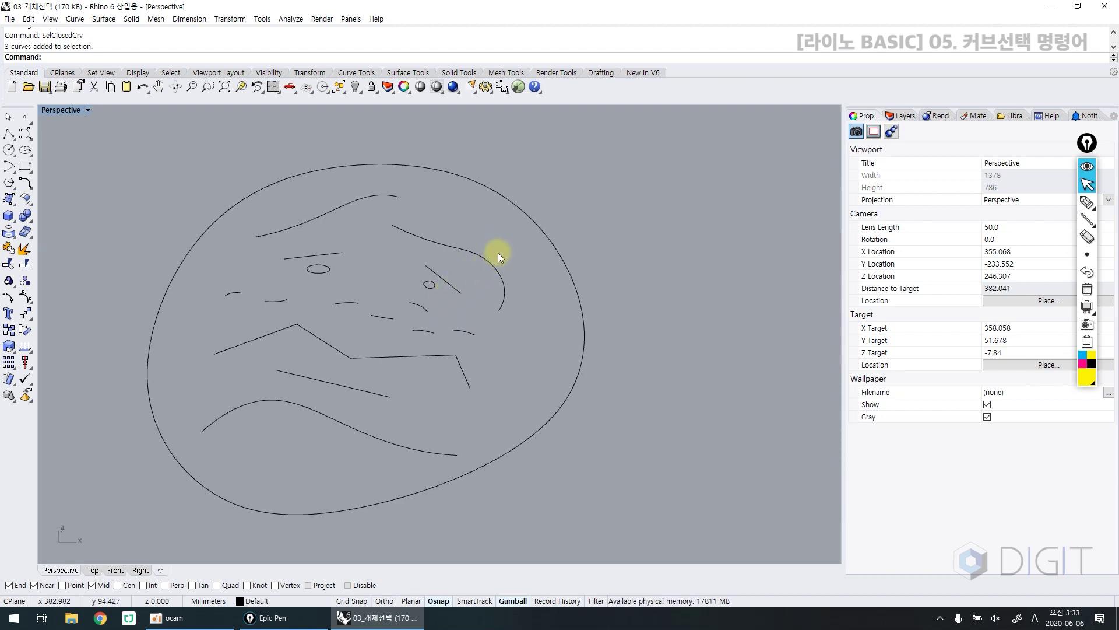
left_click(497, 264)
left_click(474, 298)
left_click(454, 290)
left_click(472, 313)
left_click(473, 334)
left_click(512, 357)
Step: Select the open curves of the face with the SelOpenCrv command and clear the selection
type("SelOpenCrv")
key("Return")
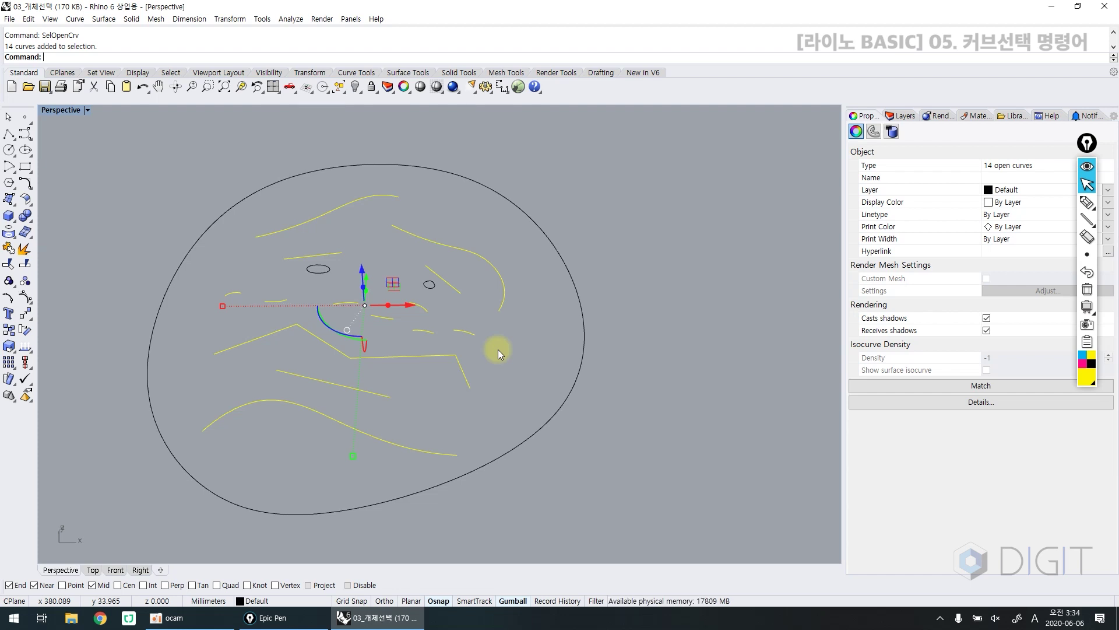
left_click(498, 348)
right_click_drag(498, 348, 357, 378)
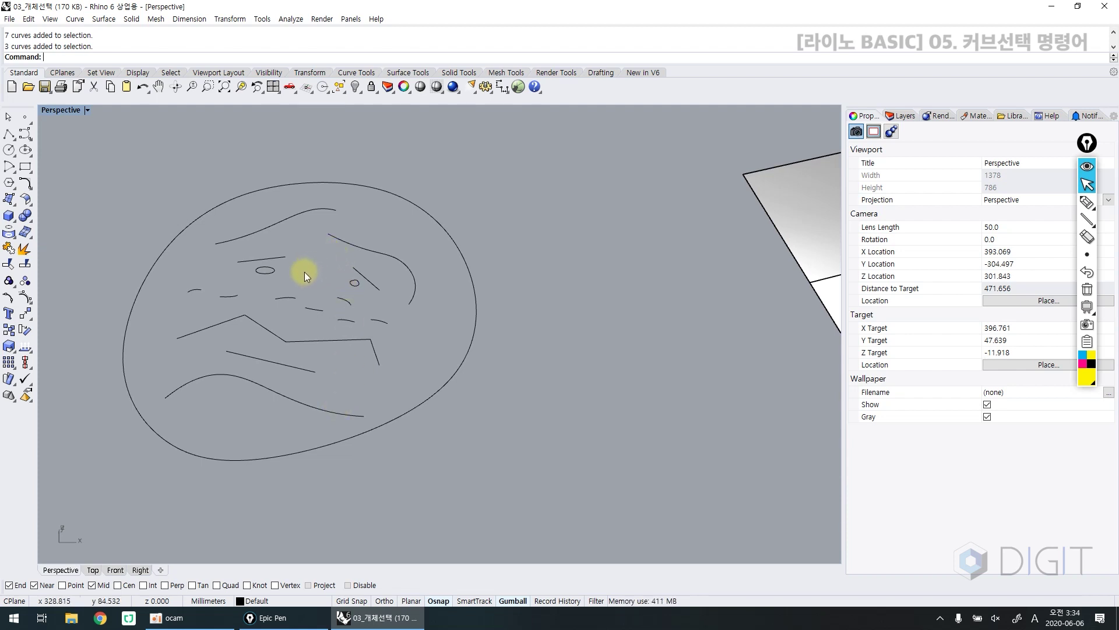
Step: Window-select the dash curve in the middle of the face, pick the slanted line above the small eye, and clear each selection
left_click_drag(302, 275, 333, 329)
left_click(337, 330)
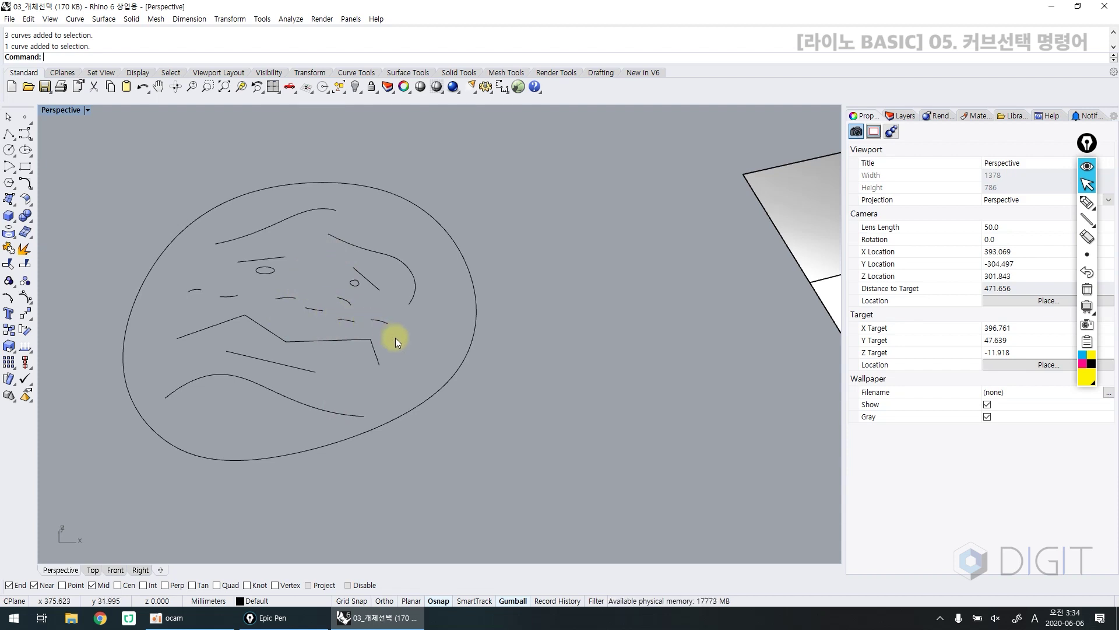
left_click(376, 284)
left_click(400, 292)
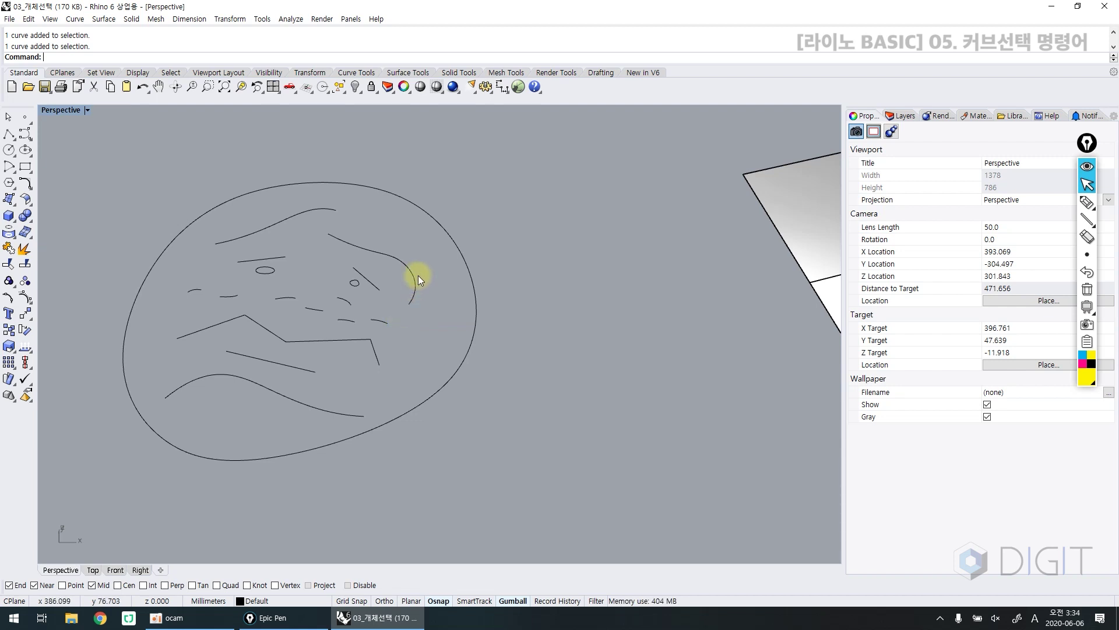
Step: Select every curve in the model with the SelCrv command and deselect them again
type("SelCrv")
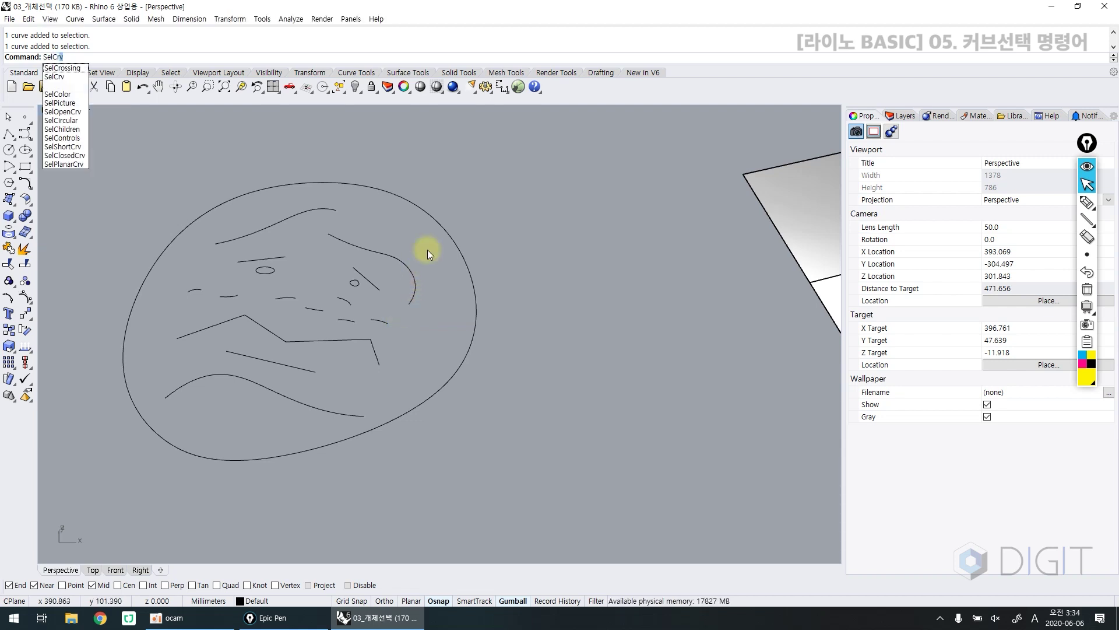
key("Return")
left_click(419, 247)
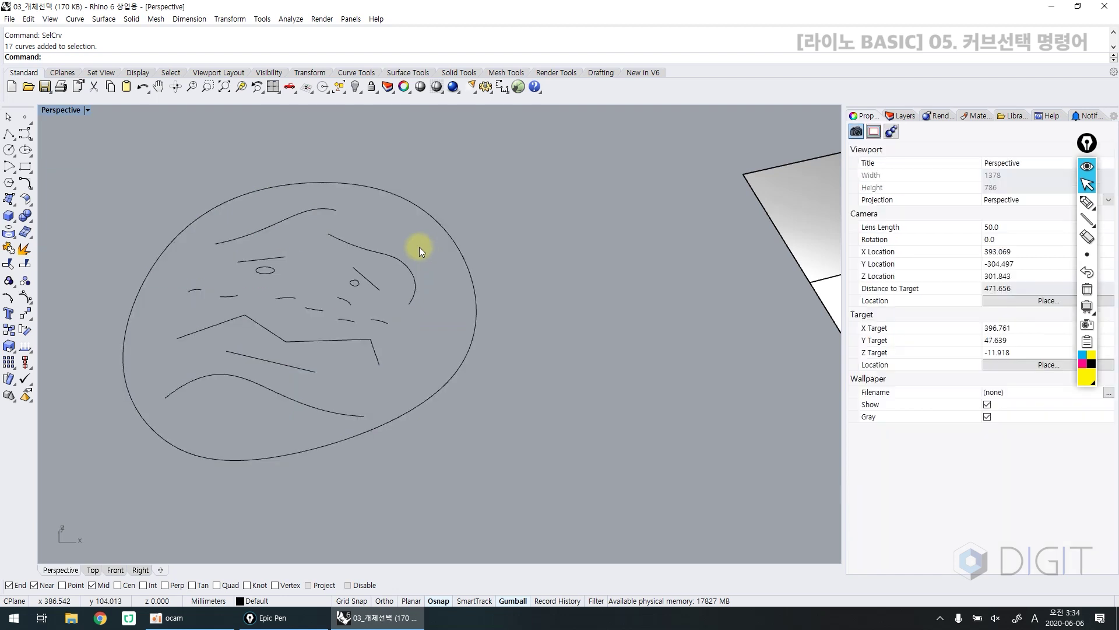